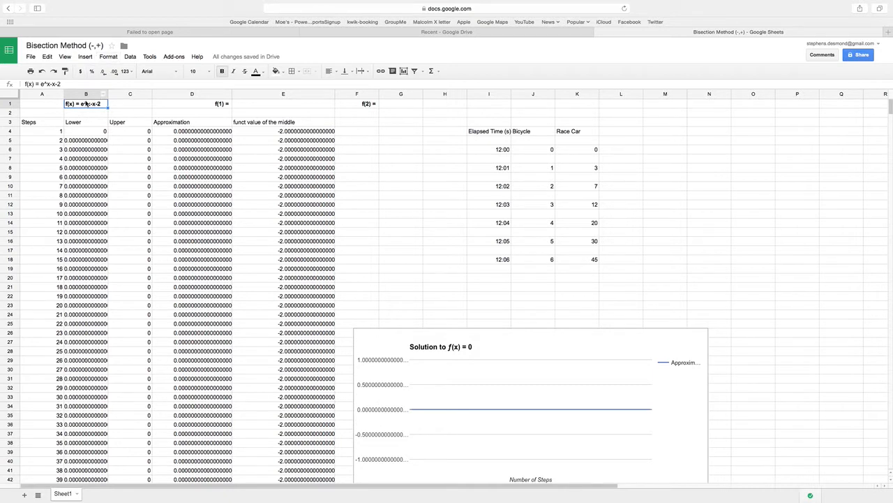
Step: Change the function label in B1 to f(x) = x^2-x-2
{"action": "left_click", "coordinate": [43, 84]}
{"action": "key", "text": "BackSpace"}
{"action": "key", "text": "BackSpace"}
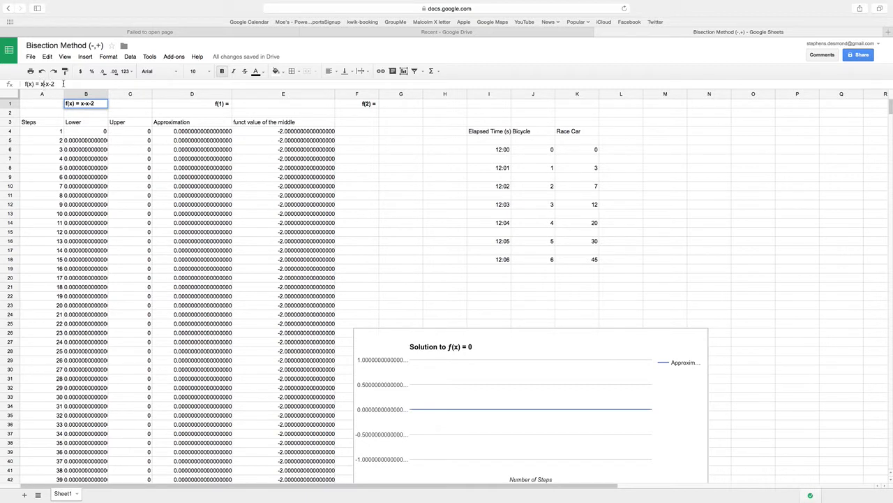
{"action": "left_click", "coordinate": [46, 84]}
{"action": "type", "text": "^2"}
{"action": "key", "text": "Return"}
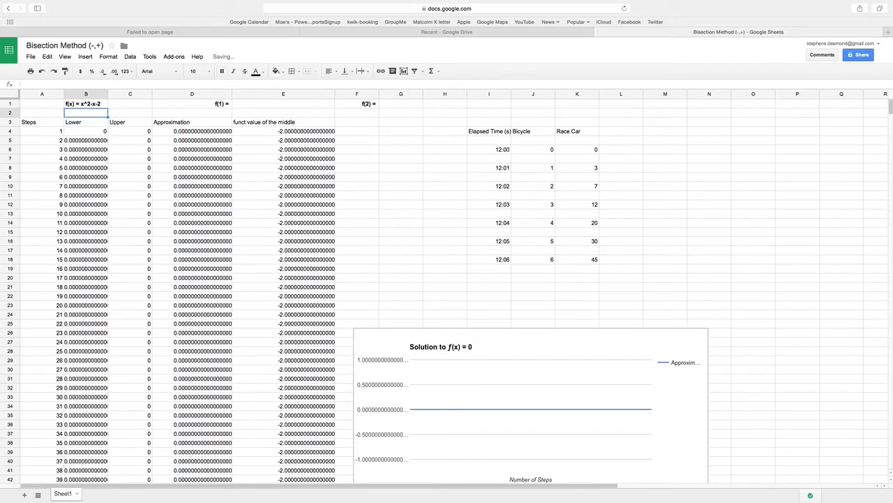
{"action": "left_click", "coordinate": [81, 104]}
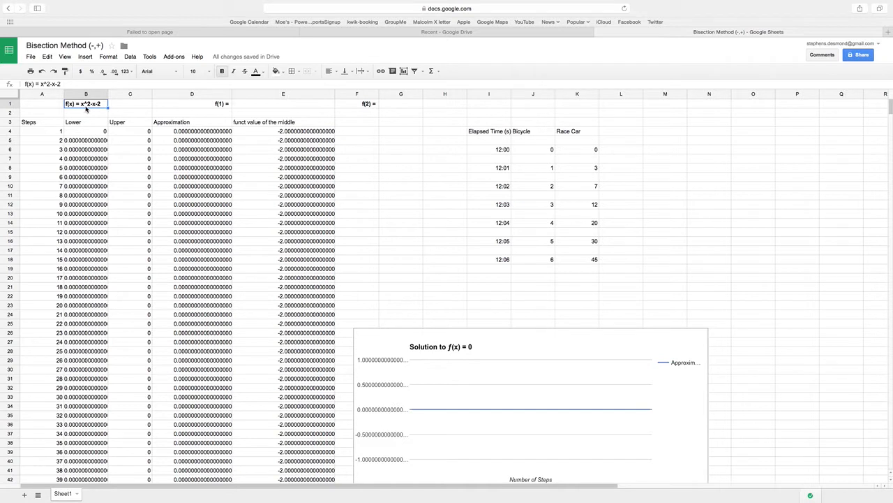
Step: Change the label in D1 to f(a) =
{"action": "left_click", "coordinate": [171, 107]}
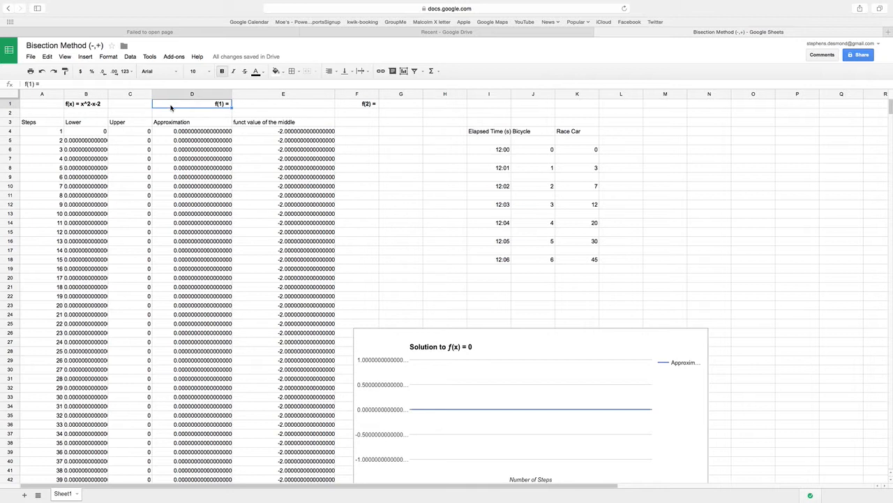
{"action": "left_click", "coordinate": [221, 104]}
{"action": "left_click", "coordinate": [32, 85]}
{"action": "left_click", "coordinate": [31, 84]}
{"action": "key", "text": "BackSpace"}
{"action": "type", "text": "a"}
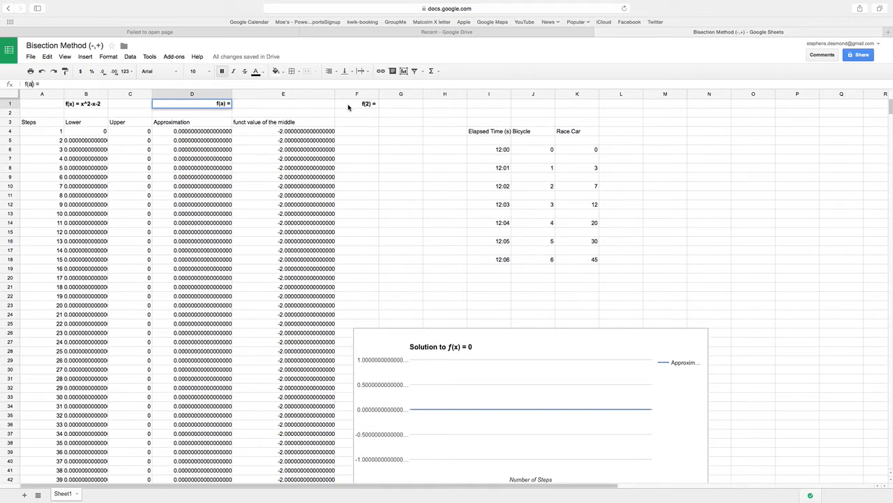
Step: Change the label in F1 to f(b) =
{"action": "left_click", "coordinate": [365, 106]}
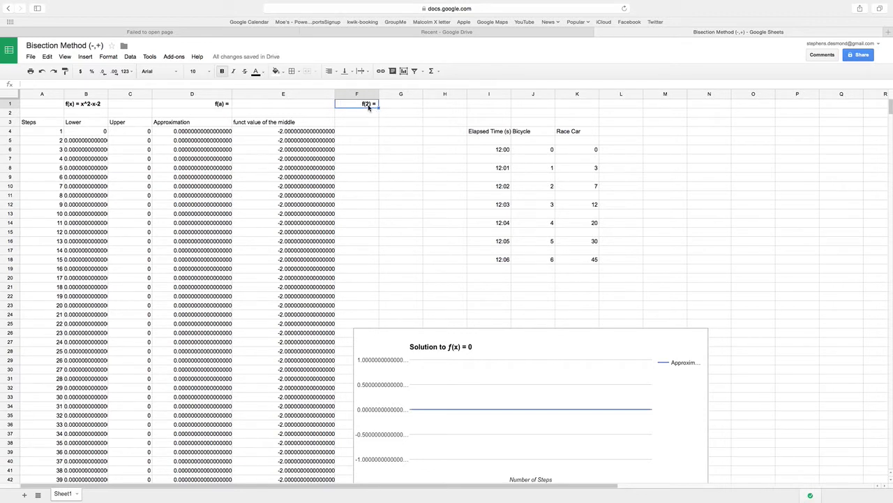
{"action": "left_click", "coordinate": [29, 83]}
{"action": "key", "text": "BackSpace"}
{"action": "type", "text": "b"}
{"action": "left_click", "coordinate": [243, 107]}
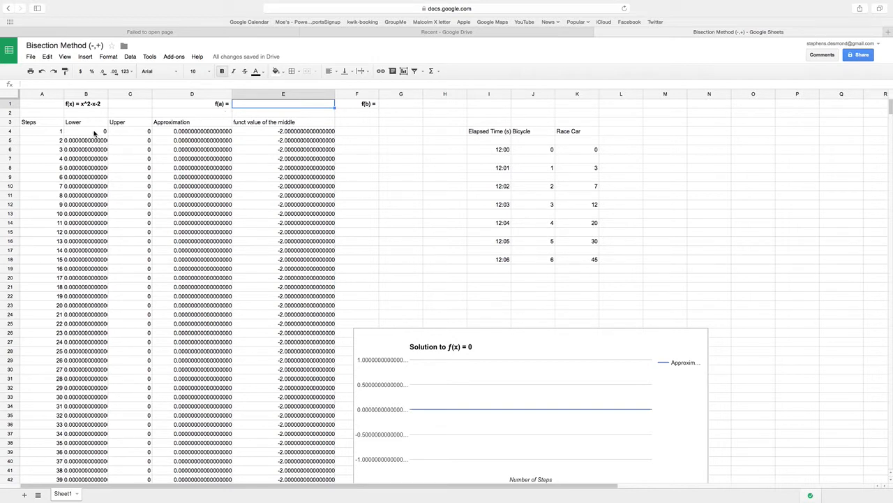
Step: Enter the formula =B4^2-B4-2 in E1 to evaluate f(a) from the step 1 lower bound
{"action": "left_click", "coordinate": [95, 132]}
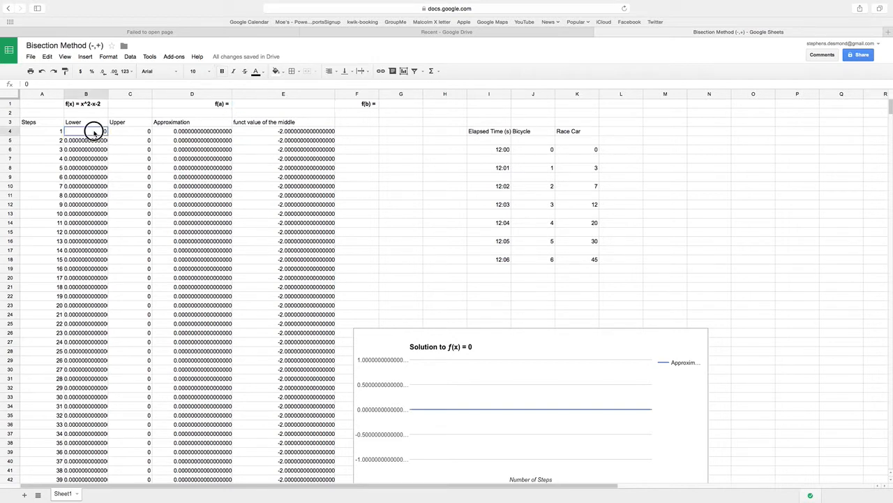
{"action": "left_click", "coordinate": [238, 106]}
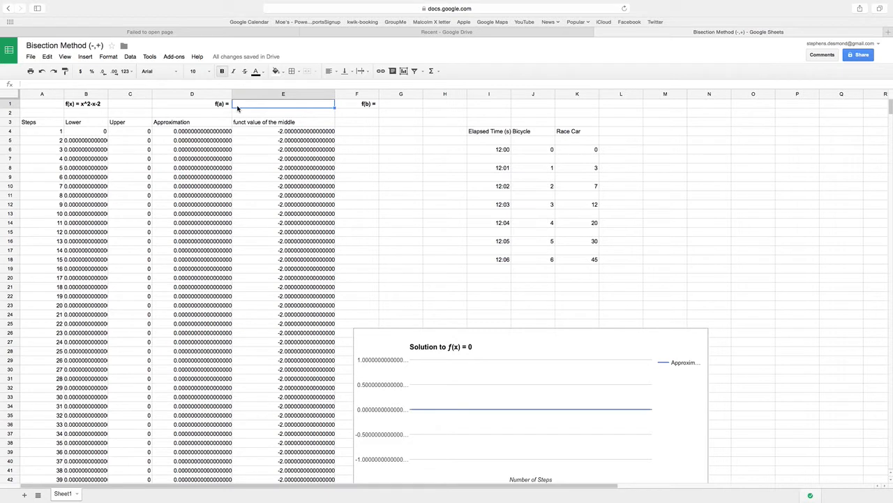
{"action": "type", "text": "="}
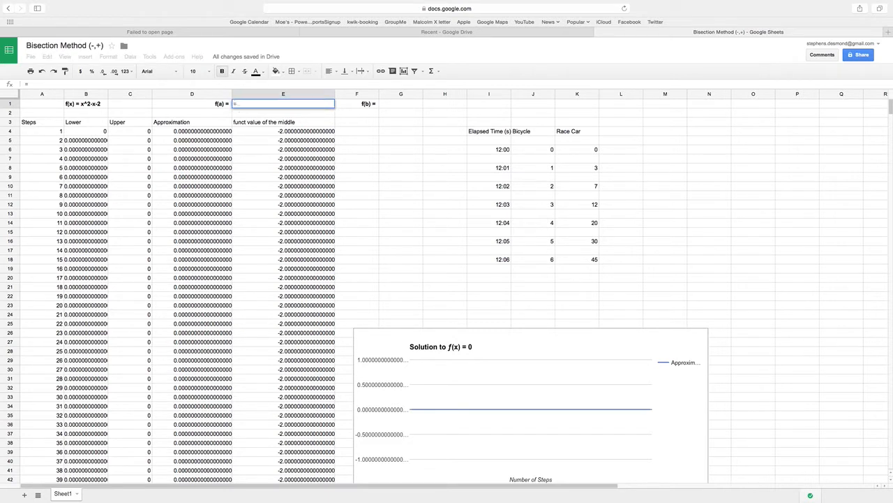
{"action": "left_click", "coordinate": [98, 131]}
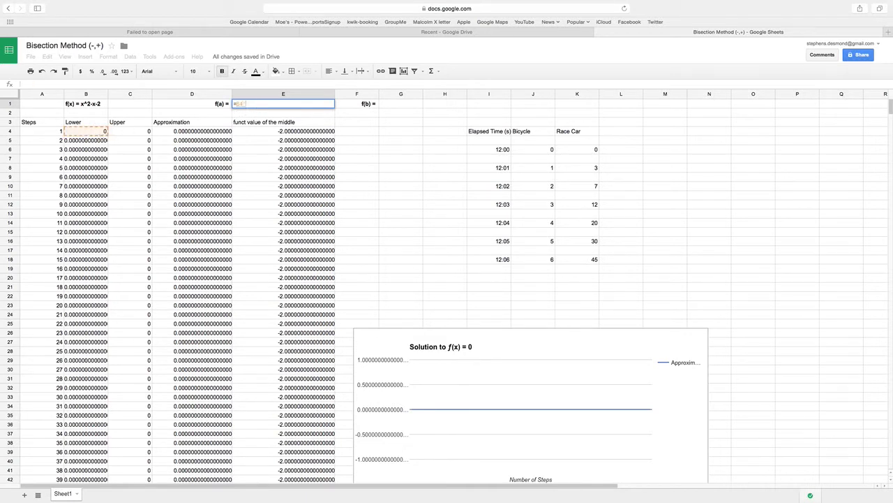
{"action": "type", "text": "^2"}
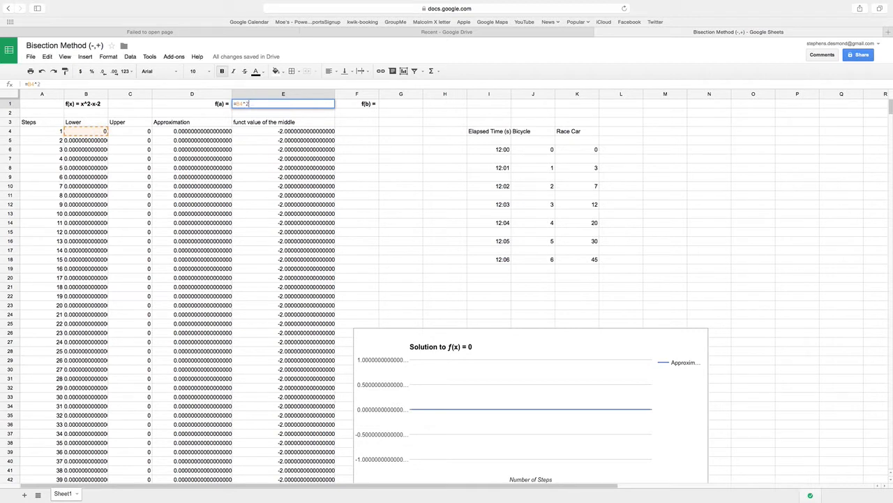
{"action": "type", "text": "-"}
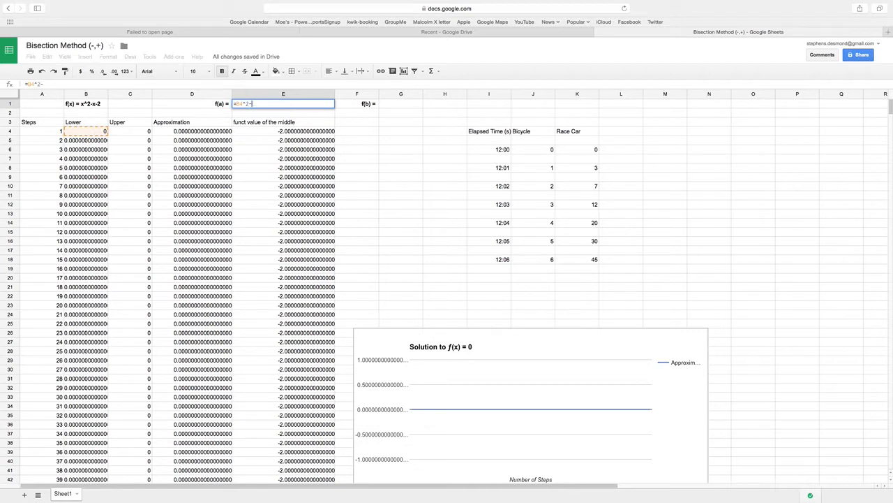
{"action": "left_click", "coordinate": [103, 131]}
{"action": "type", "text": "-2"}
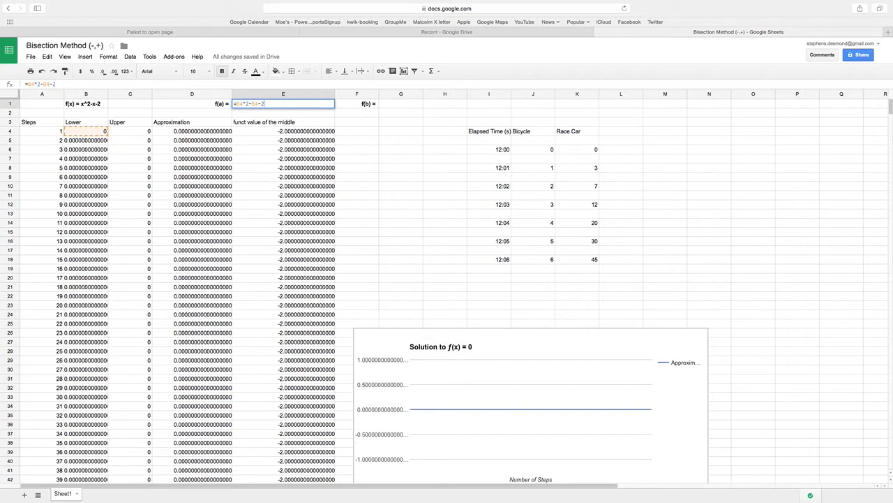
{"action": "key", "text": "Return"}
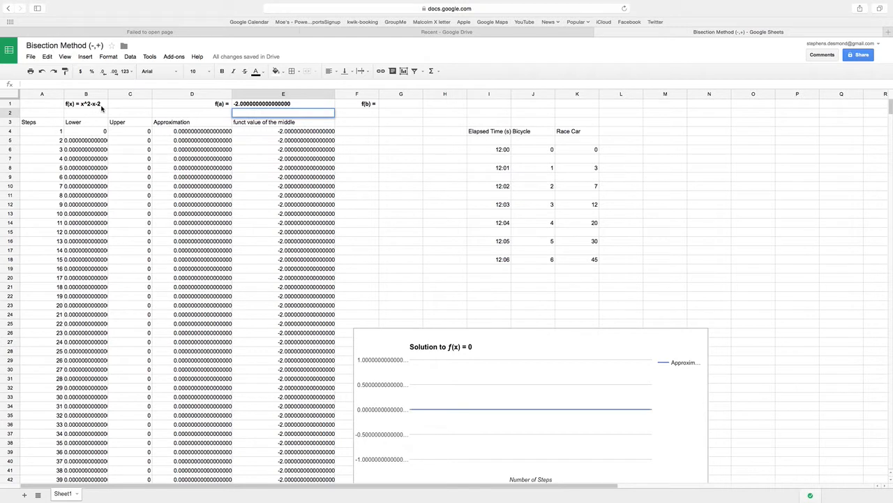
Step: Enter the formula =C4^2-C4-2 in G1 to evaluate f(b) from the step 1 upper bound
{"action": "left_click", "coordinate": [389, 107]}
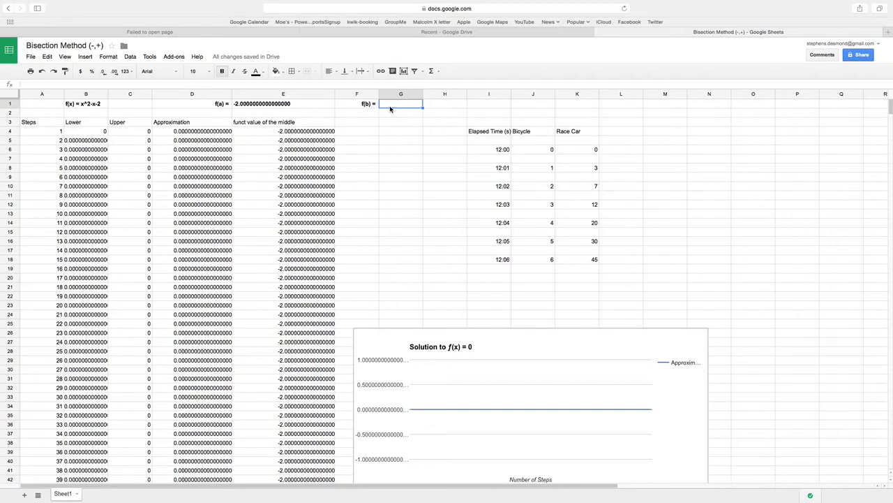
{"action": "type", "text": "="}
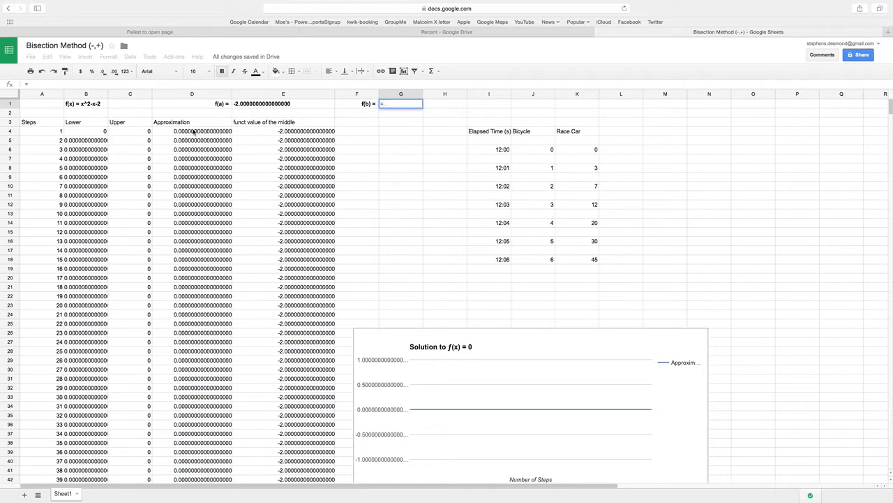
{"action": "left_click", "coordinate": [133, 133]}
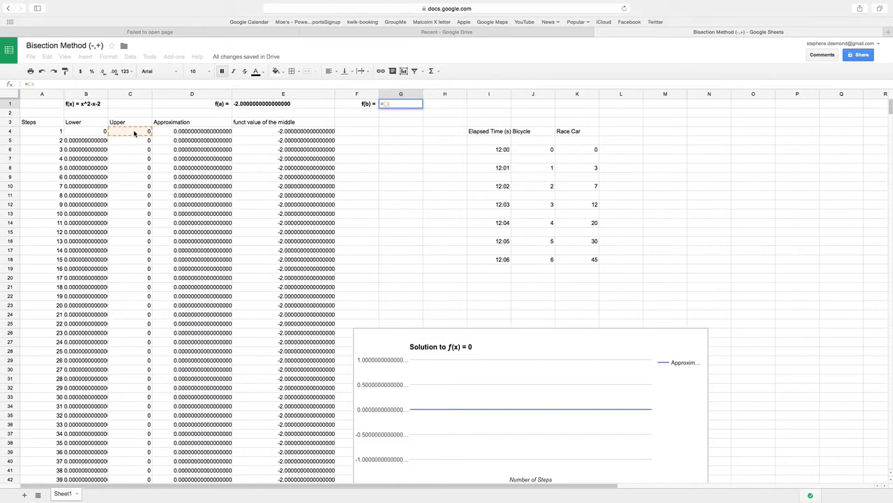
{"action": "type", "text": "^2"}
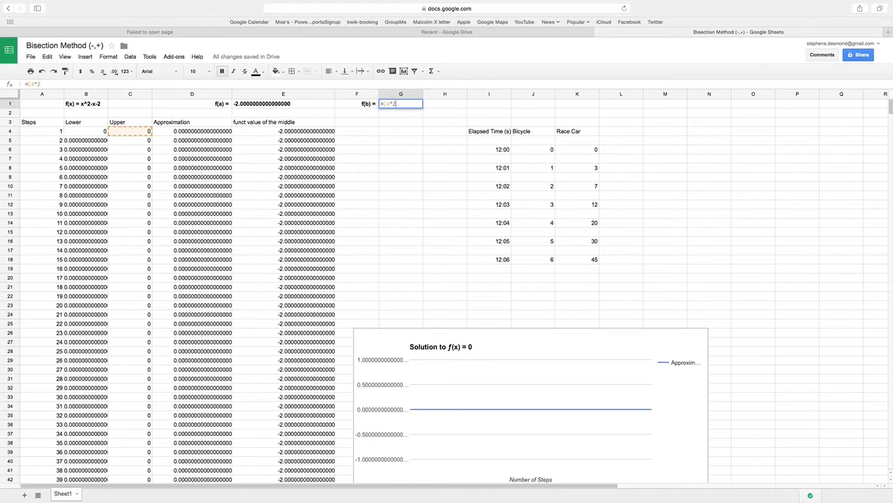
{"action": "type", "text": "-"}
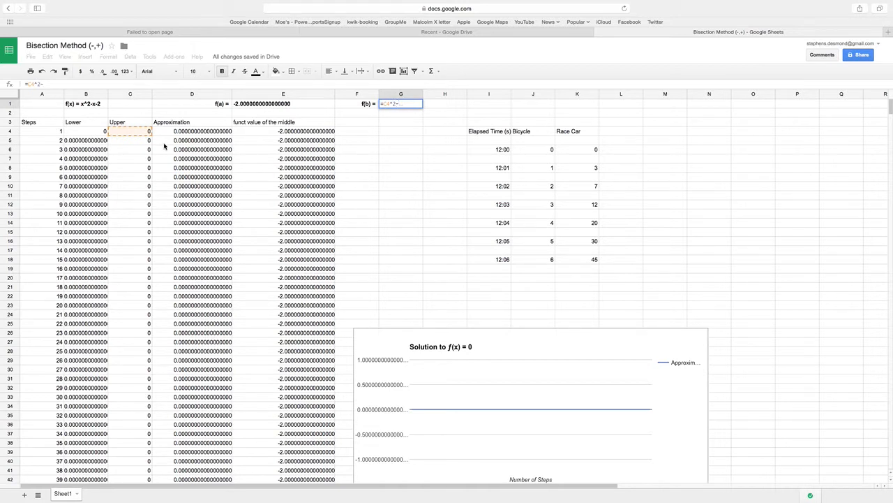
{"action": "left_click", "coordinate": [130, 134]}
{"action": "type", "text": "-2"}
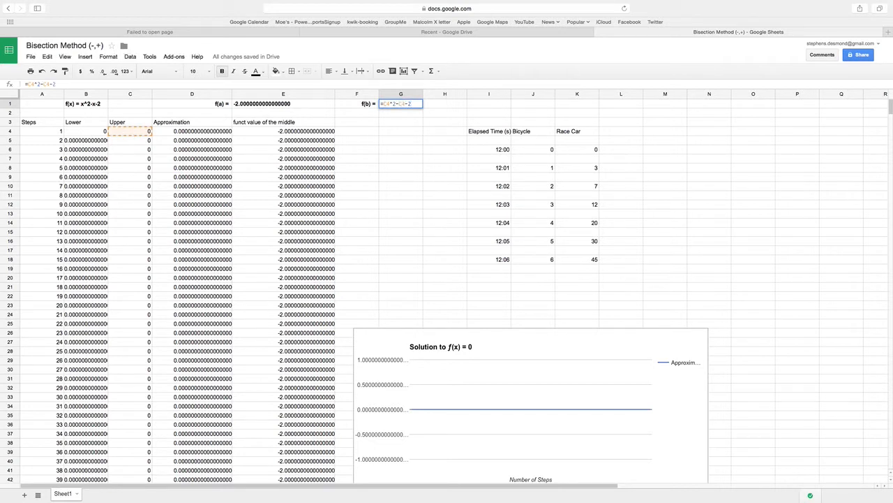
{"action": "key", "text": "Return"}
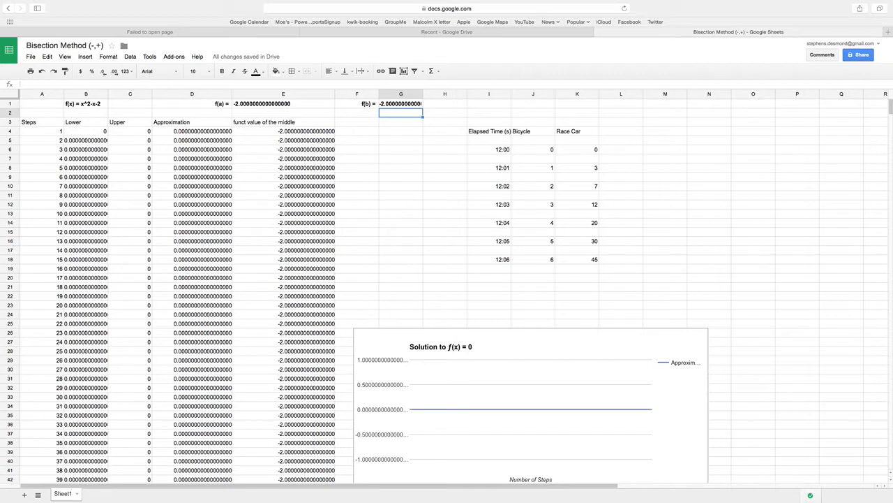
Step: Set the step 1 interval to a lower bound of 1.5 in B4 and an upper bound of 3 in C4
{"action": "left_click", "coordinate": [102, 133]}
{"action": "left_click", "coordinate": [103, 133]}
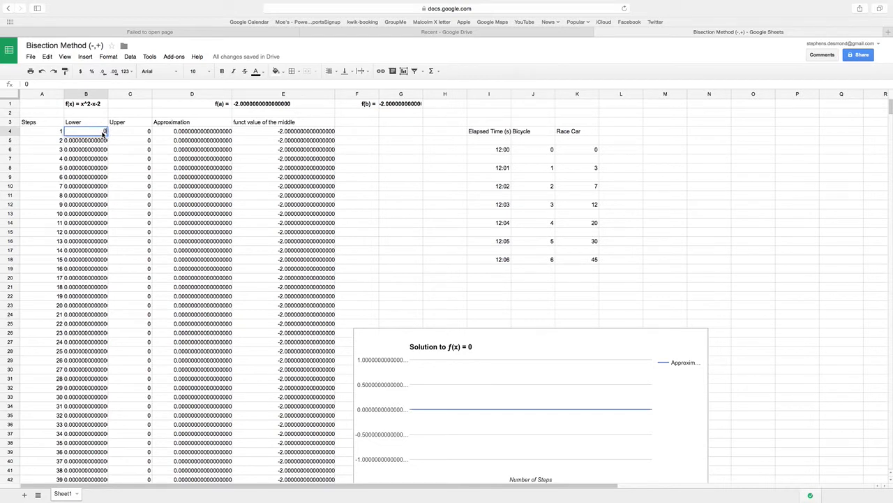
{"action": "type", "text": "1.5"}
{"action": "key", "text": "Return"}
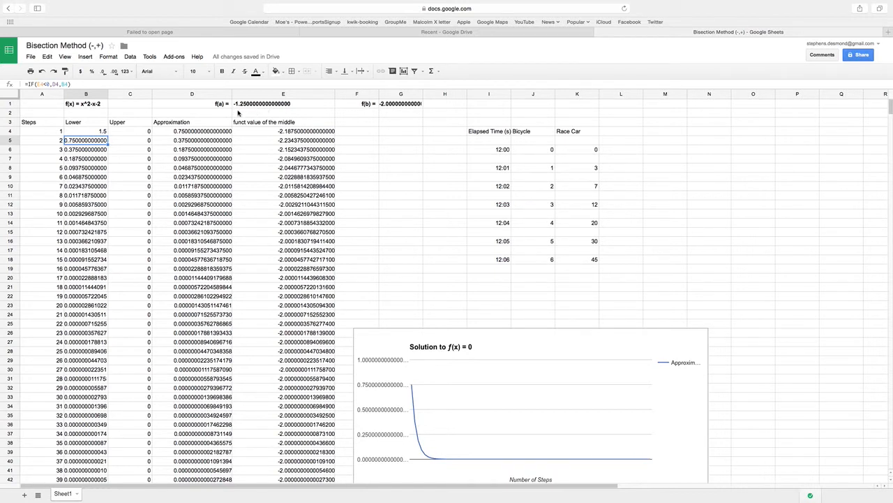
{"action": "left_click", "coordinate": [133, 133]}
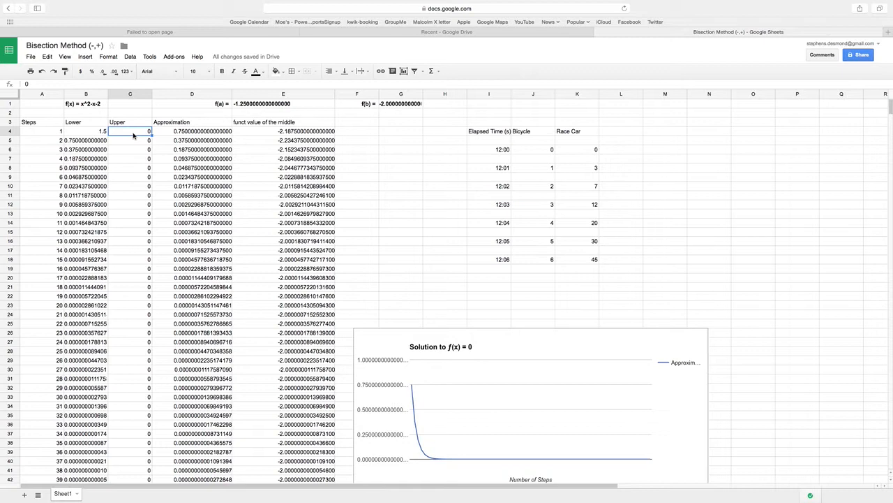
{"action": "type", "text": "3"}
{"action": "key", "text": "Return"}
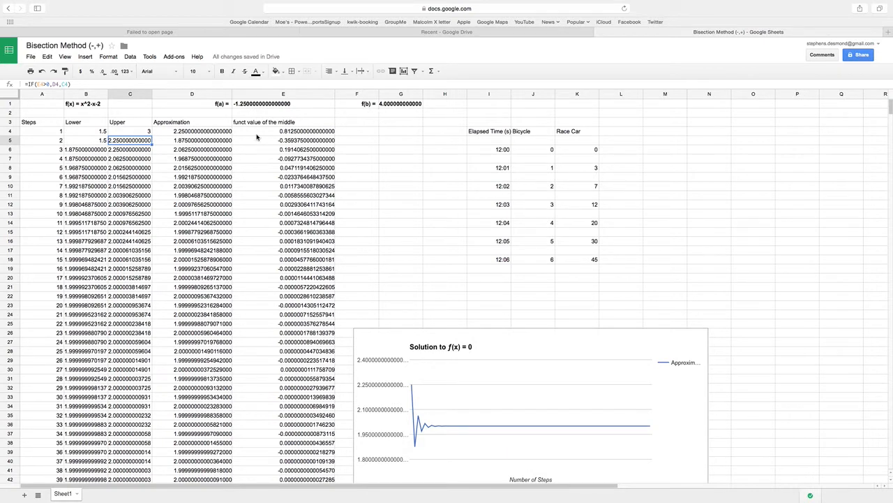
Step: Examine the step 1 bounds, the f(a) and f(b) cells, the averaging formula in the Approximation column, and the function label
{"action": "left_click", "coordinate": [146, 134]}
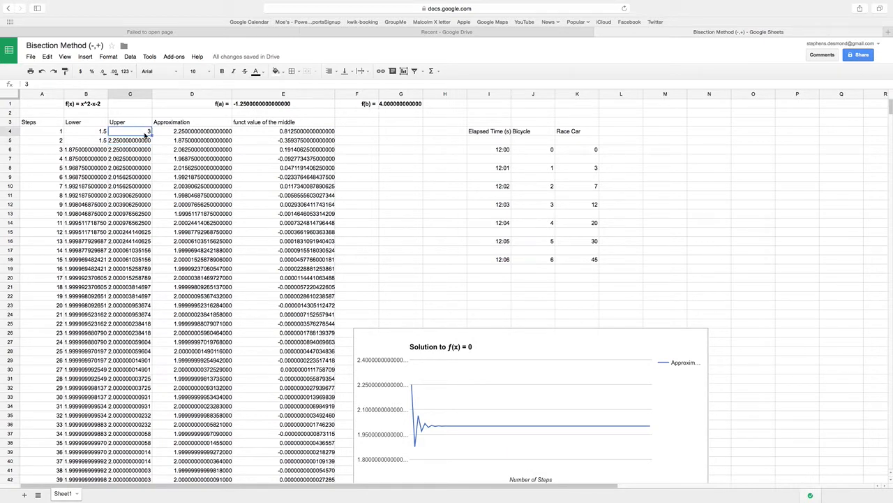
{"action": "left_click", "coordinate": [219, 105]}
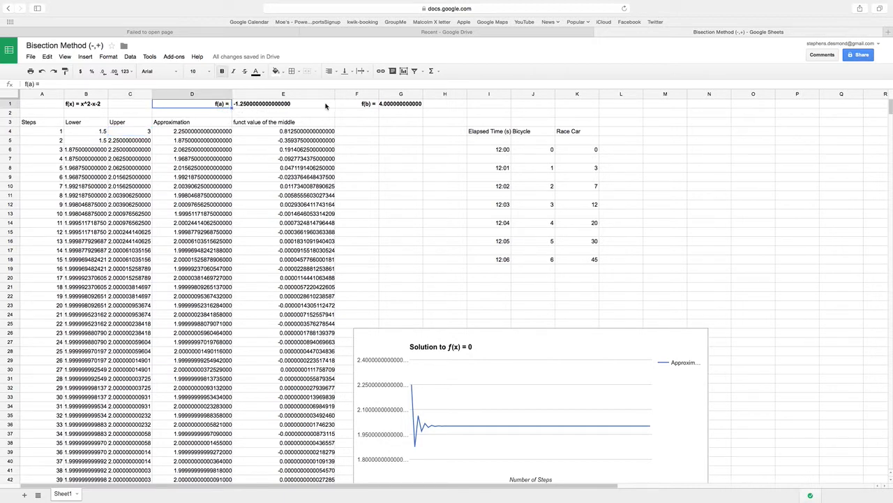
{"action": "left_click", "coordinate": [374, 104]}
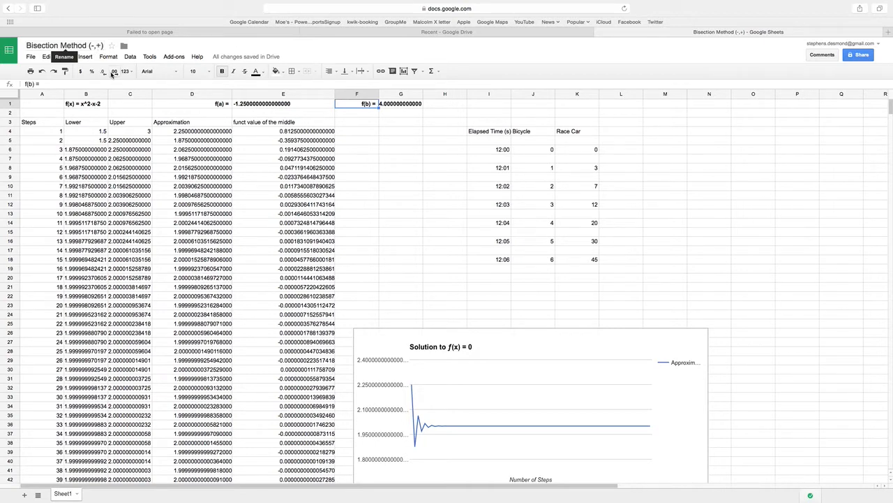
{"action": "left_click", "coordinate": [97, 133]}
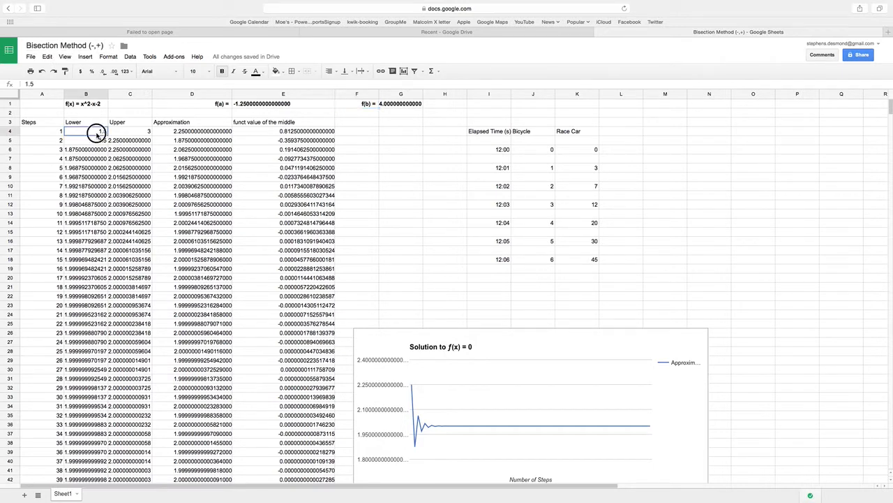
{"action": "left_click", "coordinate": [123, 132]}
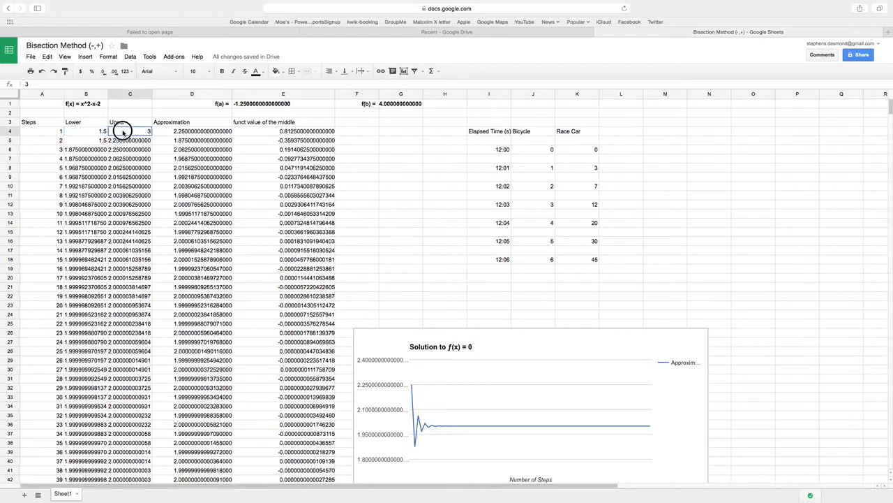
{"action": "left_click", "coordinate": [164, 132]}
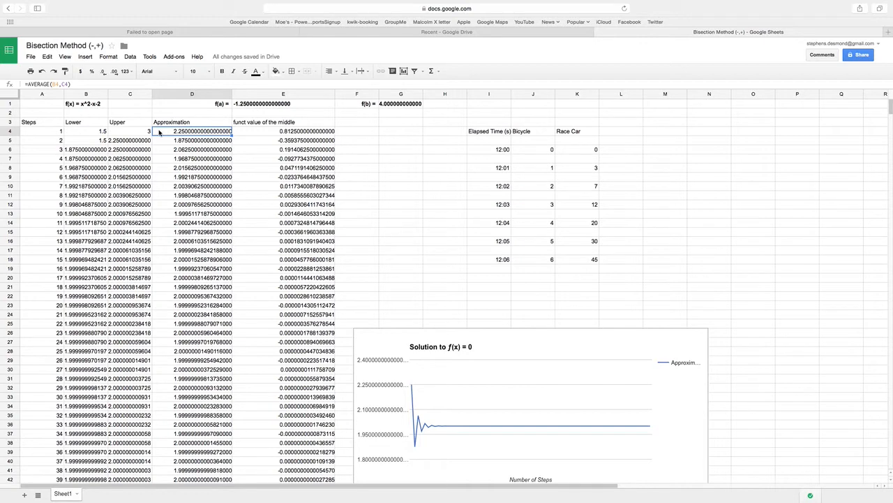
{"action": "left_click", "coordinate": [99, 132]}
{"action": "left_click", "coordinate": [136, 134]}
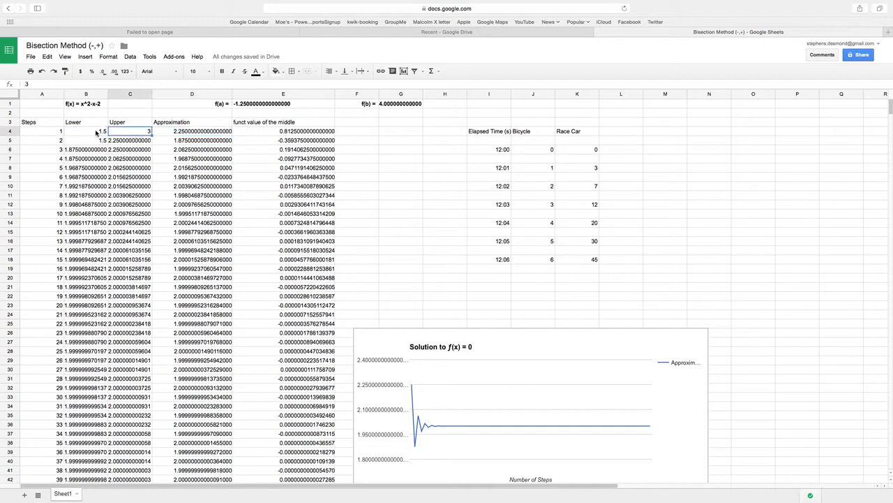
{"action": "left_click", "coordinate": [97, 132]}
{"action": "left_click", "coordinate": [133, 134]}
{"action": "left_click", "coordinate": [168, 133]}
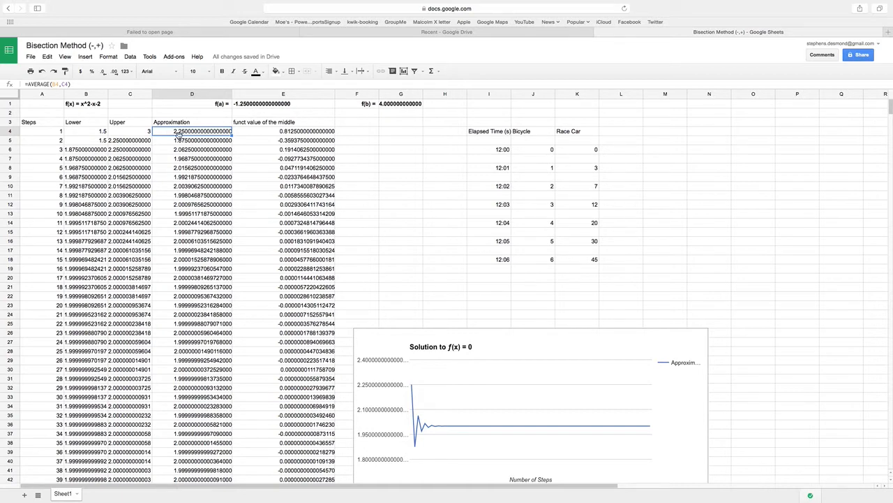
{"action": "left_click", "coordinate": [91, 104]}
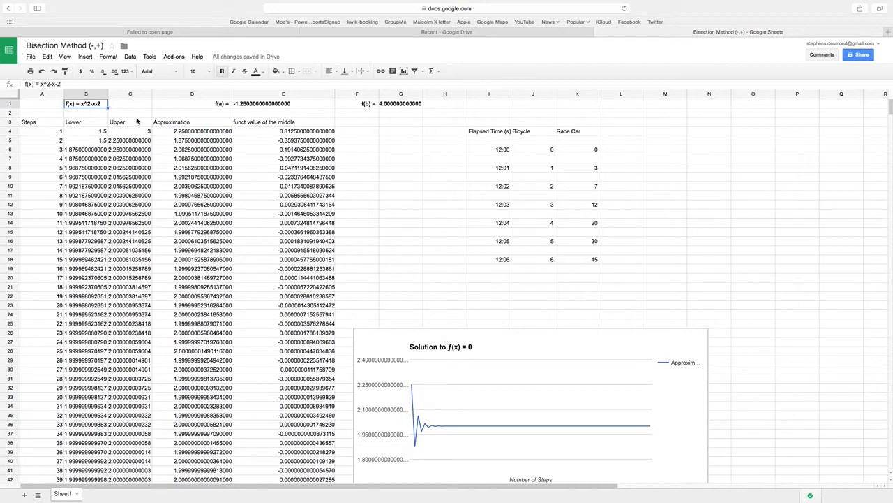
Step: Re-enter the step 1 function value of the middle in E4 as =D4^2-D4-2, referencing the step 1 approximation
{"action": "left_click", "coordinate": [178, 133]}
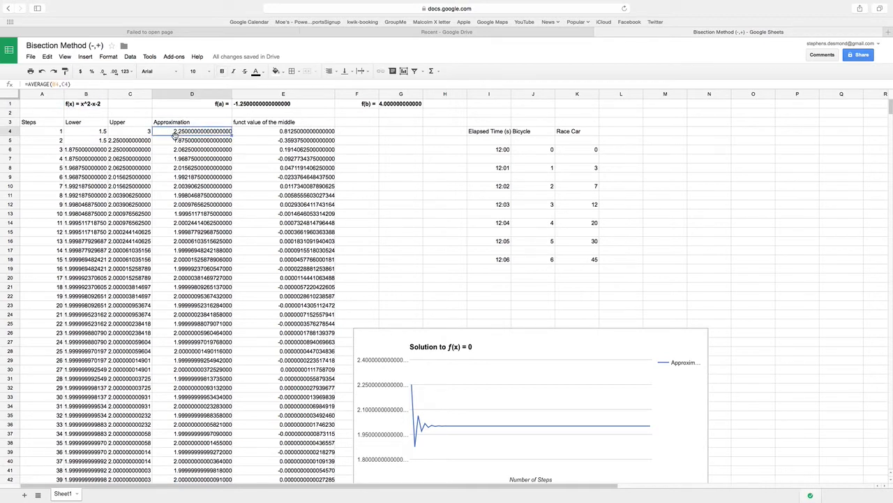
{"action": "left_click", "coordinate": [262, 130]}
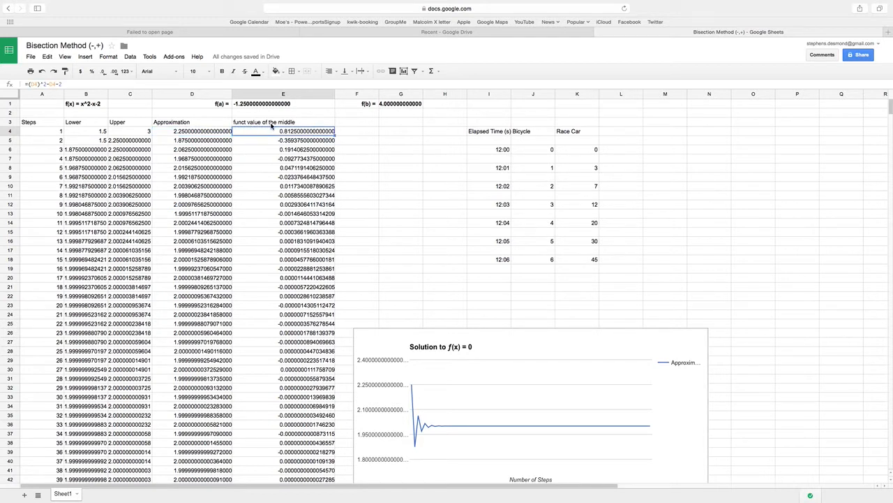
{"action": "left_click", "coordinate": [208, 133]}
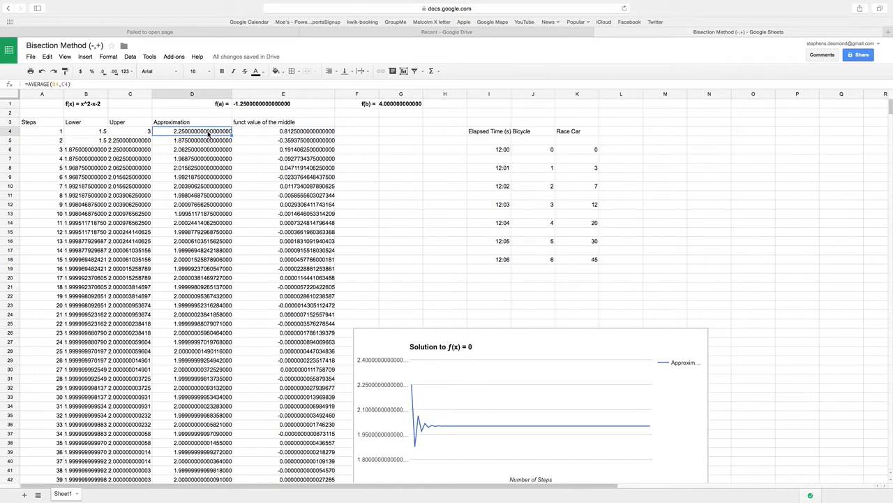
{"action": "left_click", "coordinate": [249, 124]}
{"action": "left_click", "coordinate": [257, 133]}
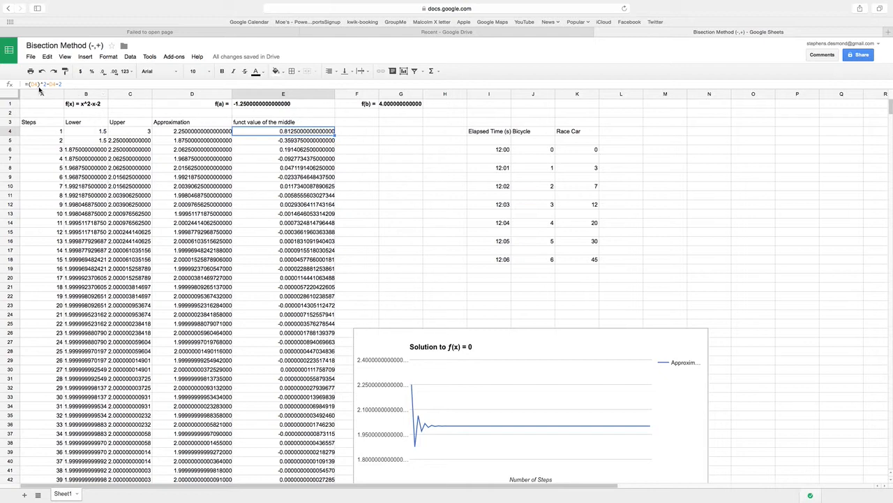
{"action": "left_click", "coordinate": [66, 84]}
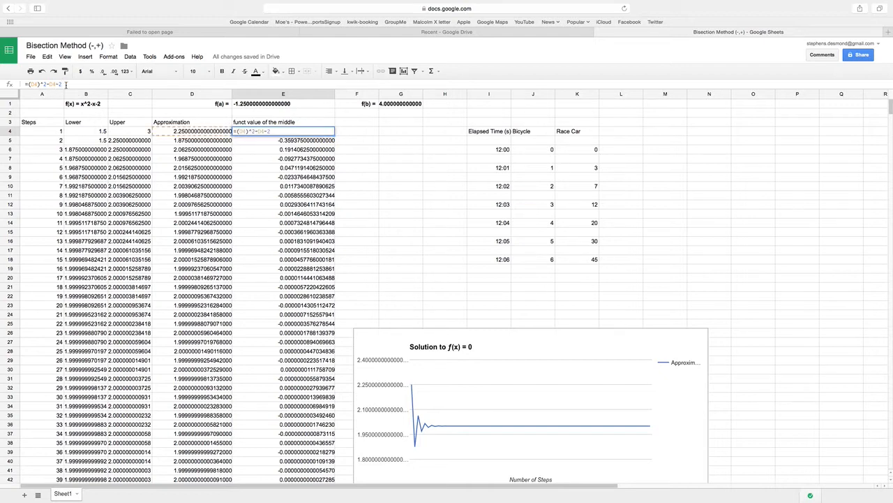
{"action": "key", "text": "BackSpace"}
{"action": "key", "text": "BackSpace"}
{"action": "key", "text": "BackSpace"}
{"action": "key", "text": "BackSpace"}
{"action": "key", "text": "BackSpace"}
{"action": "key", "text": "BackSpace"}
{"action": "key", "text": "BackSpace"}
{"action": "key", "text": "BackSpace"}
{"action": "key", "text": "BackSpace"}
{"action": "key", "text": "BackSpace"}
{"action": "key", "text": "BackSpace"}
{"action": "key", "text": "BackSpace"}
{"action": "type", "text": "="}
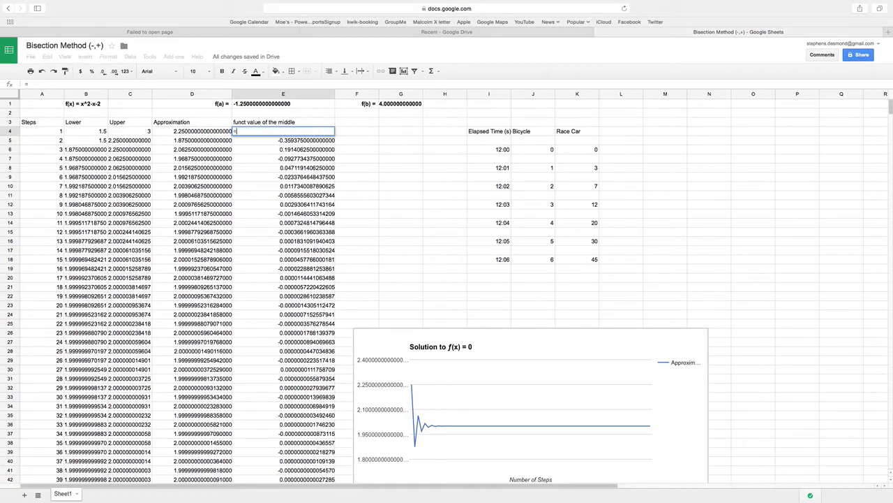
{"action": "left_click", "coordinate": [204, 135]}
{"action": "type", "text": "^"}
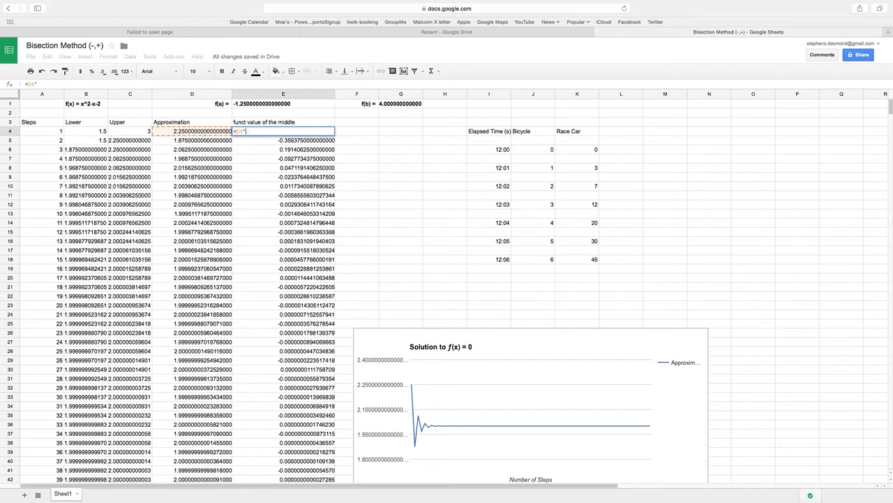
{"action": "type", "text": "2"}
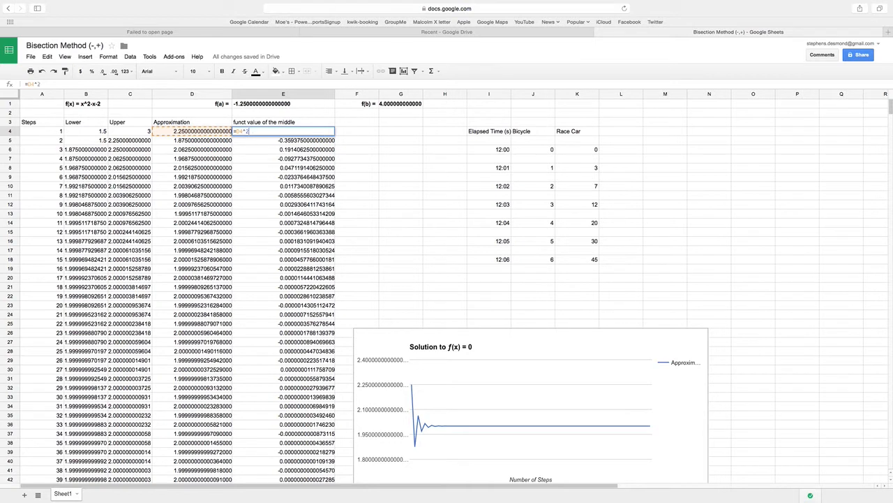
{"action": "type", "text": "-"}
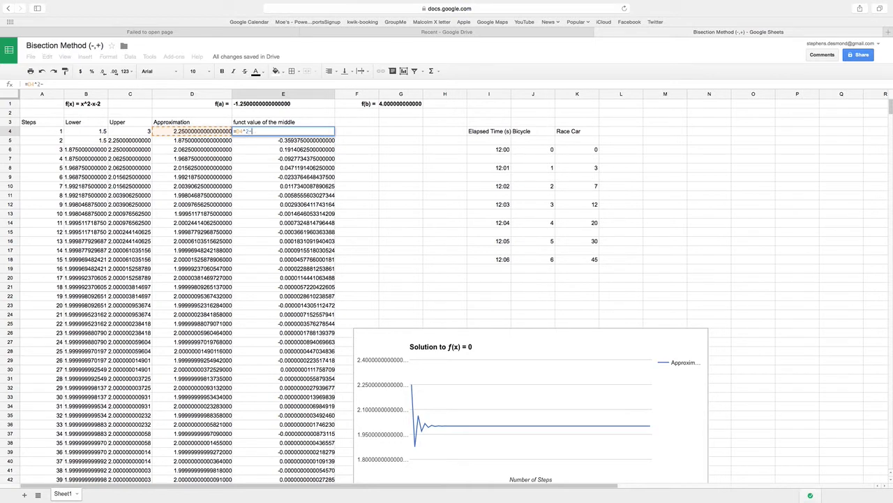
{"action": "left_click", "coordinate": [183, 133]}
{"action": "type", "text": "-2"}
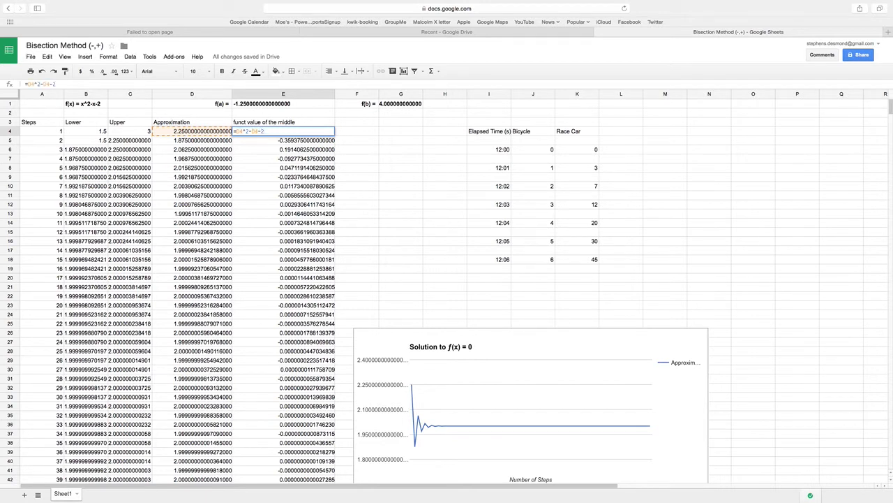
{"action": "key", "text": "Return"}
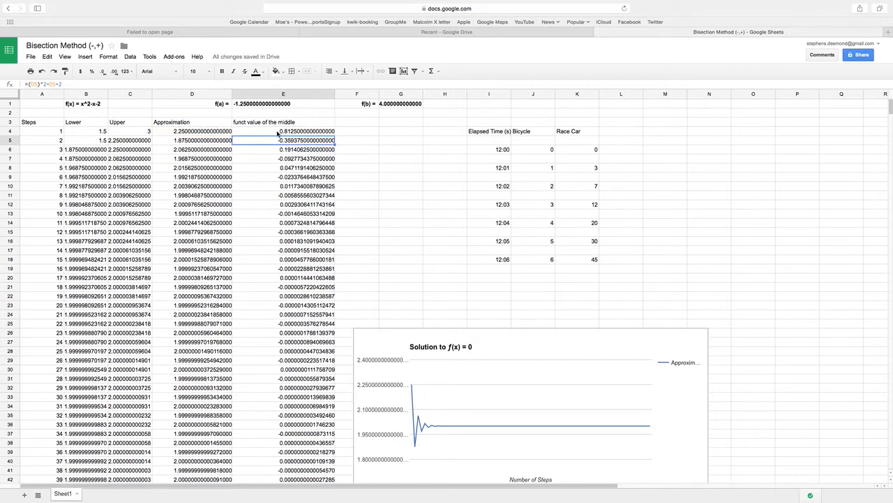
Step: Examine the step 1 function value in E4, its approximation and upper bound, and the step 2 upper bound formula in C5
{"action": "left_click", "coordinate": [269, 133]}
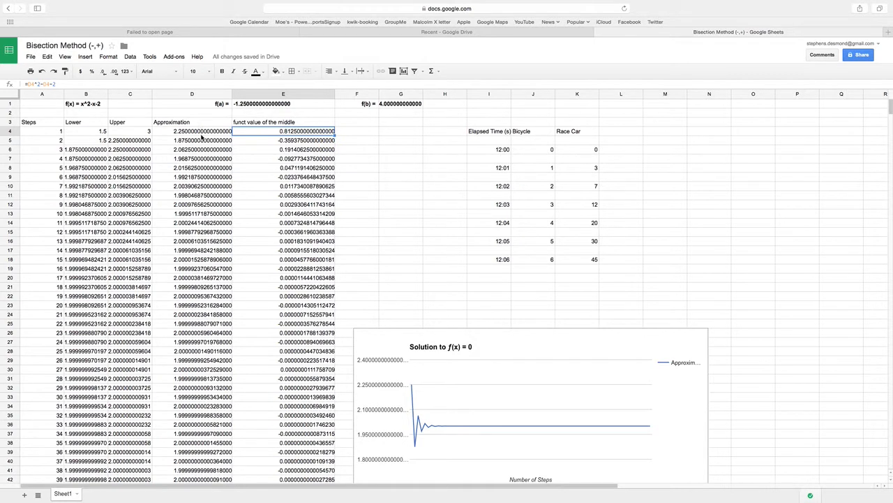
{"action": "double_click", "coordinate": [254, 134]}
{"action": "left_click", "coordinate": [216, 133]}
{"action": "left_click", "coordinate": [253, 133]}
{"action": "left_click", "coordinate": [145, 137]}
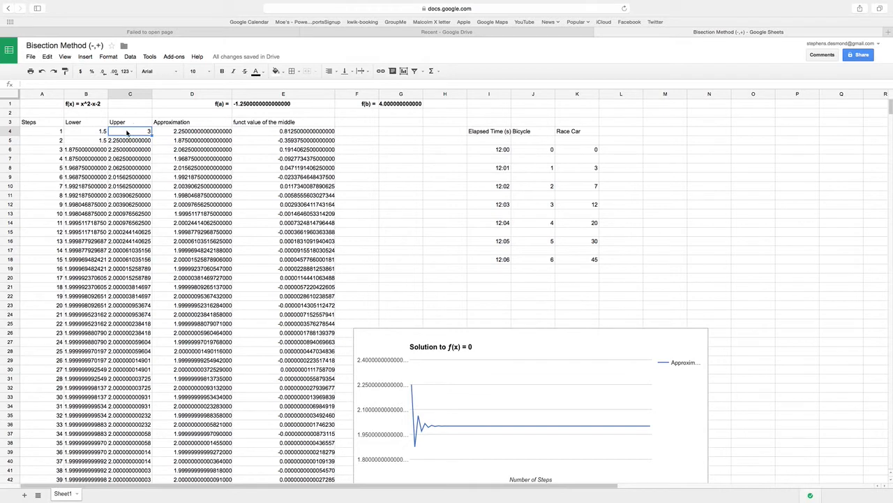
{"action": "left_click", "coordinate": [127, 131]}
{"action": "left_click", "coordinate": [127, 140]}
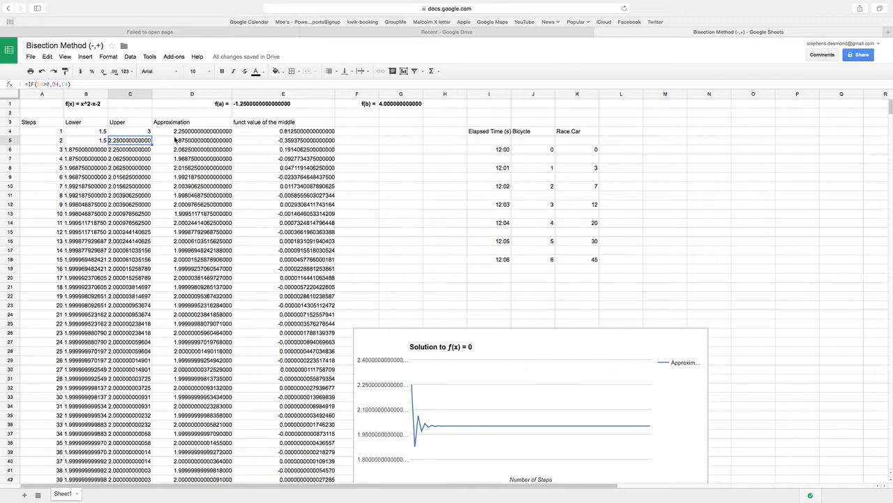
Step: Copy the E4 function value formula down the column into E5 through E75
{"action": "left_click", "coordinate": [269, 132]}
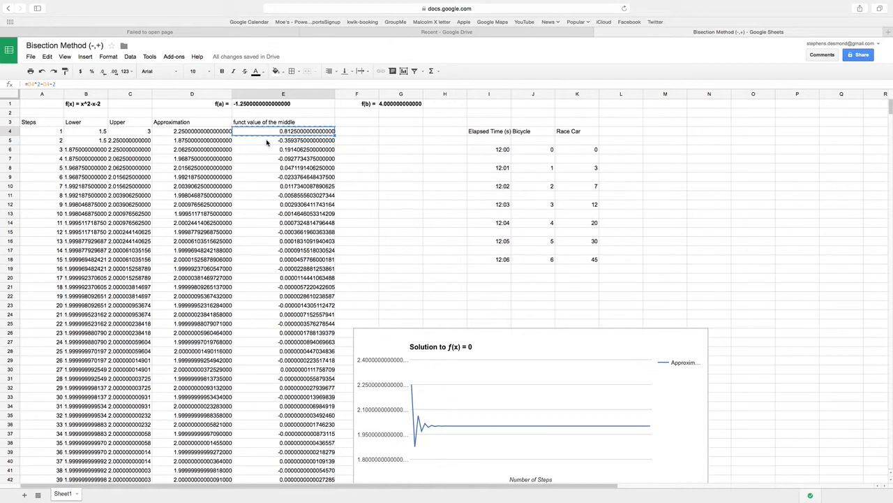
{"action": "left_click_drag", "start_coordinate": [268, 140], "coordinate": [283, 454]}
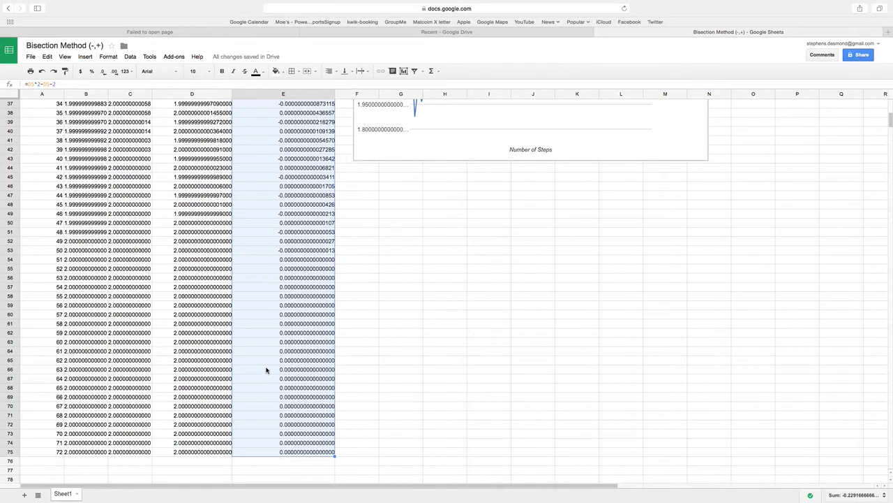
{"action": "scroll", "coordinate": [259, 361], "scroll_direction": "up", "scroll_amount": 7}
{"action": "scroll", "coordinate": [259, 361], "scroll_direction": "up", "scroll_amount": 2}
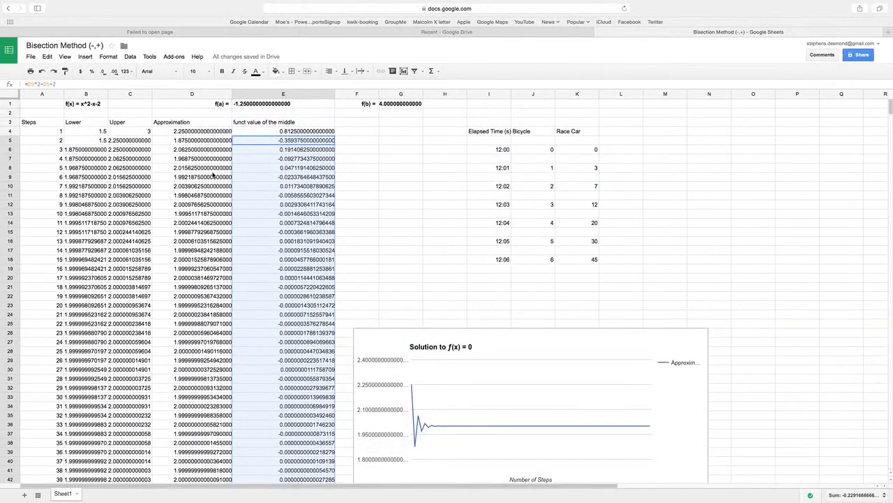
Step: Examine the averaging formulas in D5 and D4 and the IF formulas for the step 2 lower and upper bounds
{"action": "left_click", "coordinate": [190, 140]}
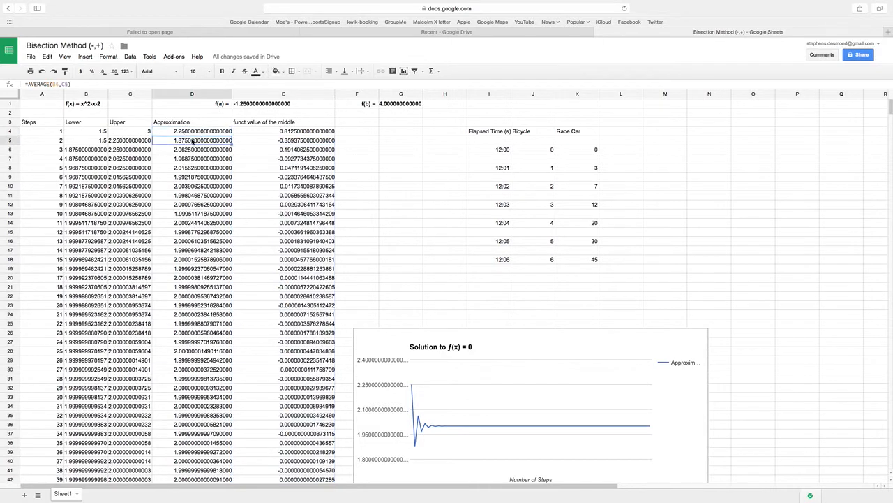
{"action": "left_click", "coordinate": [178, 132]}
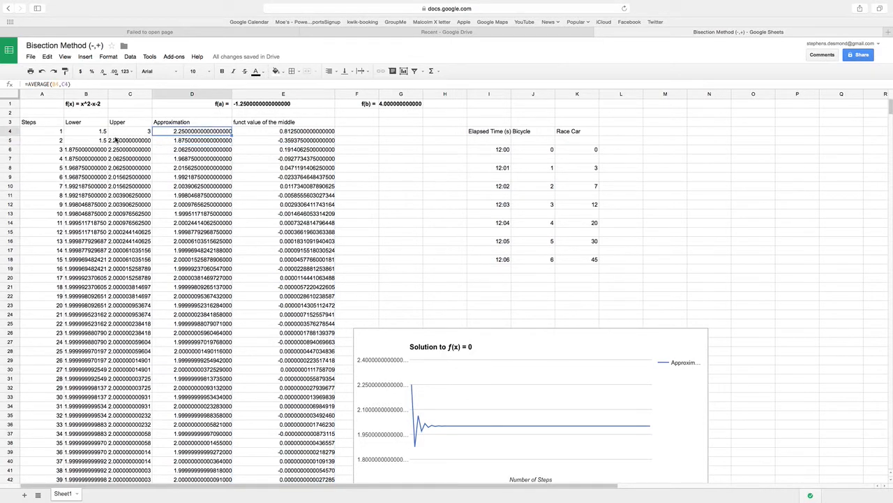
{"action": "left_click", "coordinate": [84, 142]}
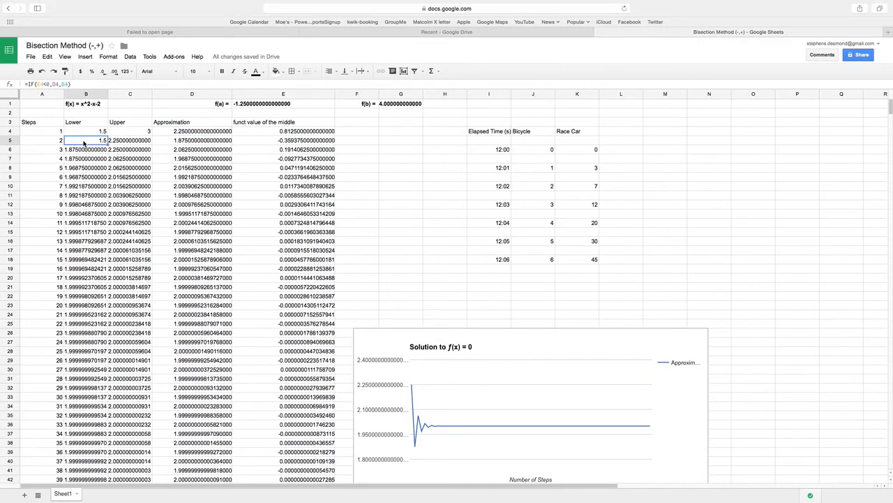
{"action": "left_click", "coordinate": [114, 139]}
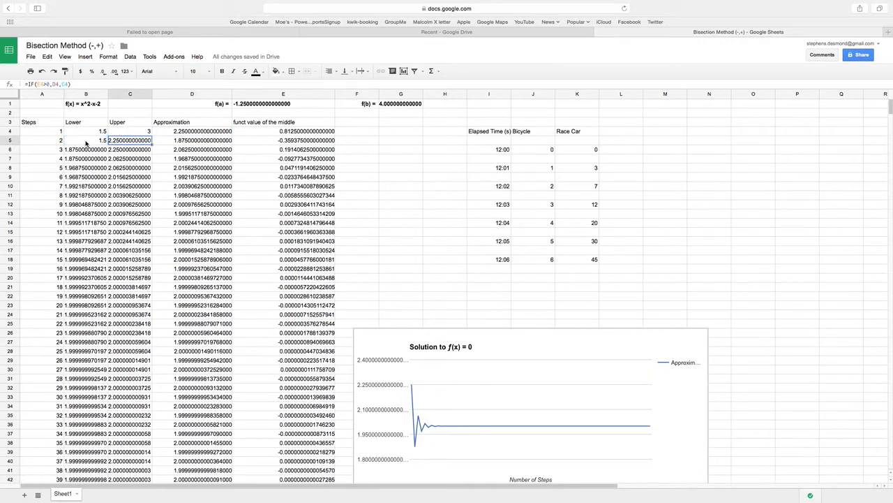
{"action": "left_click", "coordinate": [86, 144]}
{"action": "left_click", "coordinate": [123, 143]}
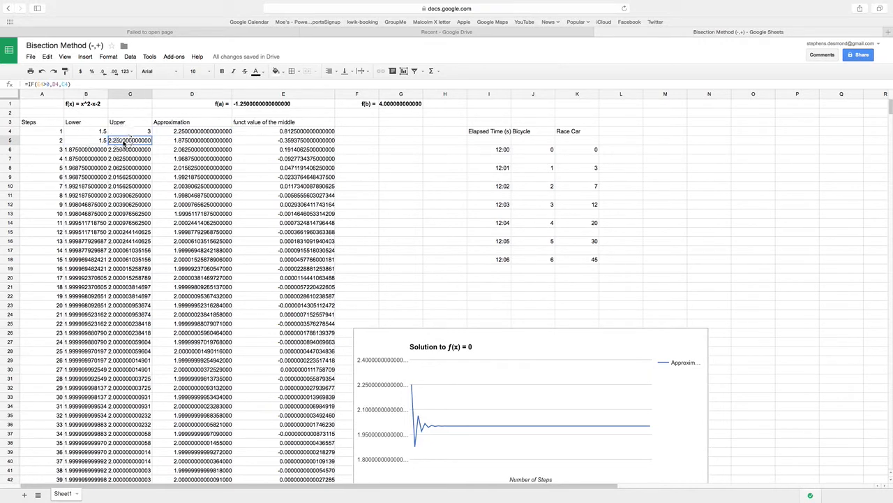
{"action": "left_click", "coordinate": [93, 144]}
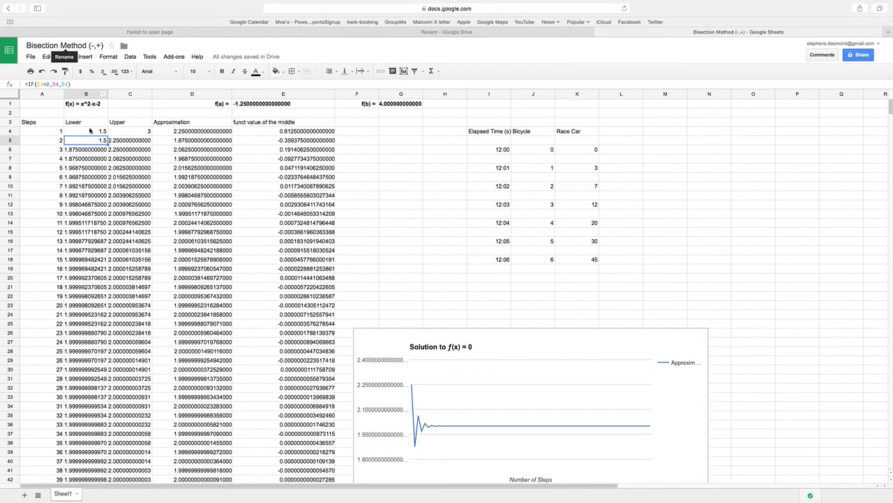
Step: Copy the step 2 lower bound formula =IF(E4<0,D4,B4) from B5 down into B6 through B75
{"action": "right_click", "coordinate": [90, 143]}
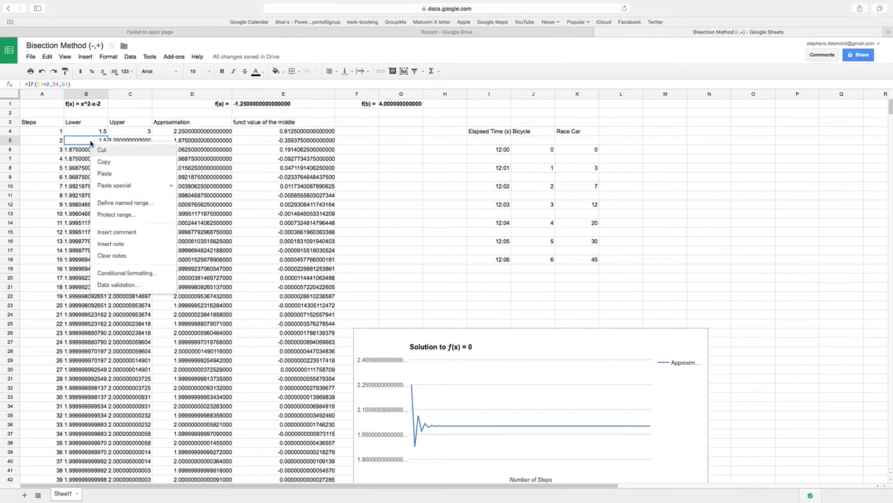
{"action": "left_click", "coordinate": [86, 142]}
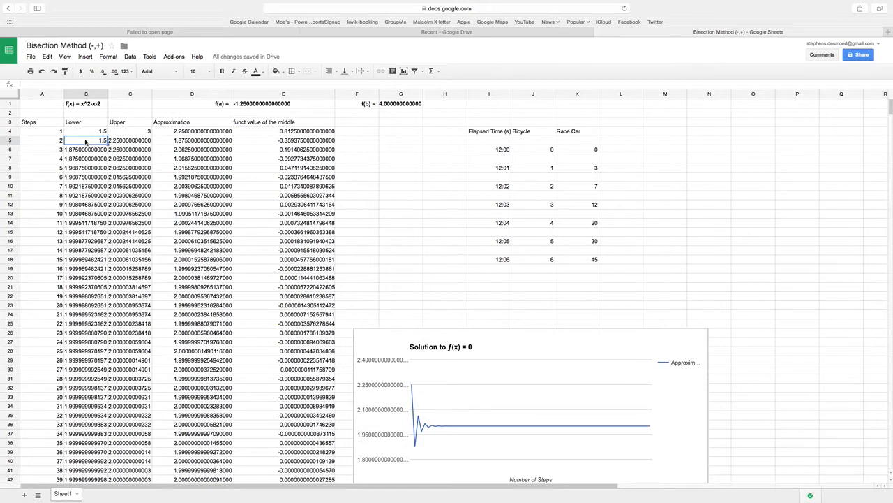
{"action": "key", "text": "ctrl+c"}
{"action": "left_click_drag", "start_coordinate": [84, 150], "coordinate": [94, 431]}
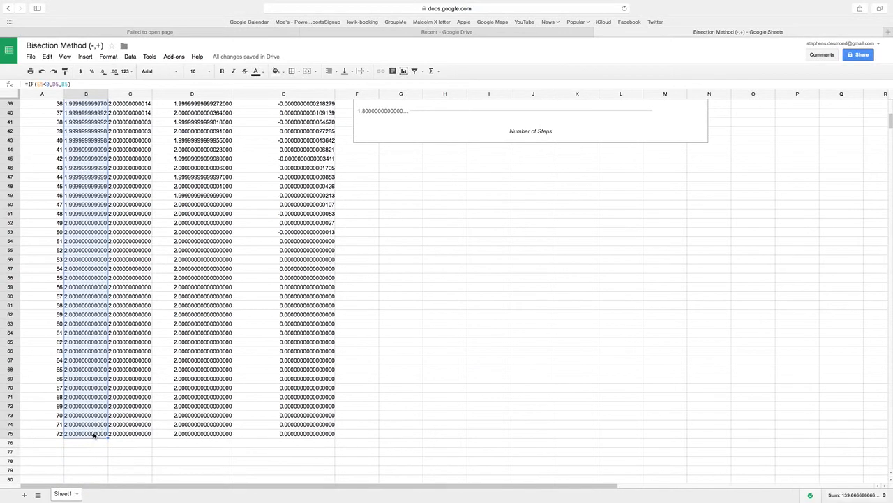
{"action": "key", "text": "ctrl+v"}
{"action": "scroll", "coordinate": [123, 288], "scroll_direction": "up", "scroll_amount": 10}
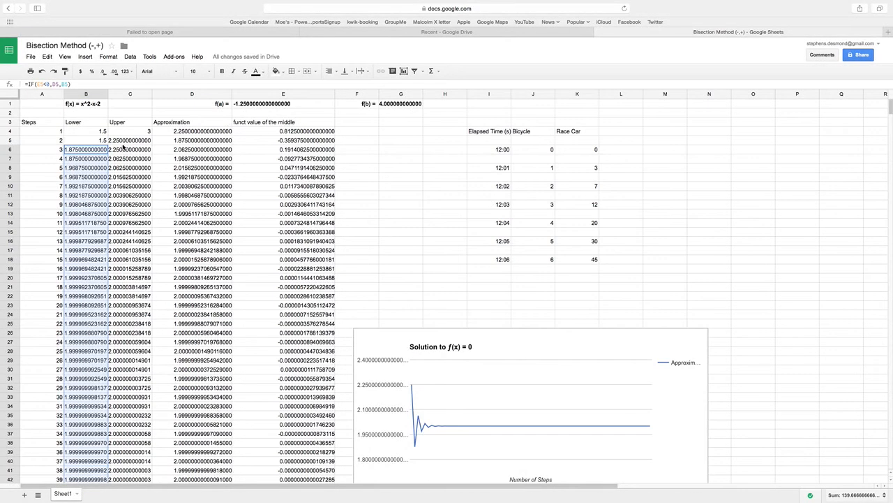
Step: Copy the step 2 upper bound formula =IF(E4>0,D4,C4) from C5 down into C6 through C75
{"action": "left_click", "coordinate": [125, 140]}
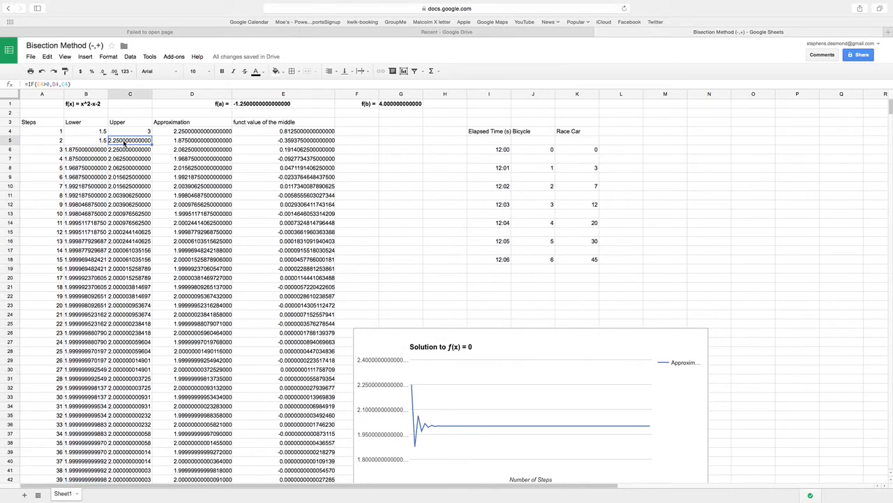
{"action": "left_click_drag", "start_coordinate": [125, 150], "coordinate": [130, 386]}
{"action": "key", "text": "super+v"}
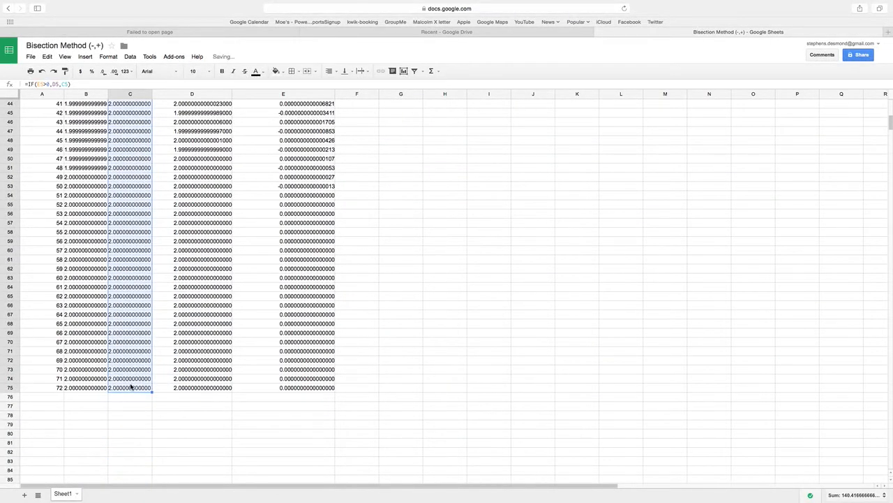
{"action": "scroll", "coordinate": [133, 303], "scroll_direction": "up", "scroll_amount": 4}
{"action": "scroll", "coordinate": [132, 303], "scroll_direction": "up", "scroll_amount": 6}
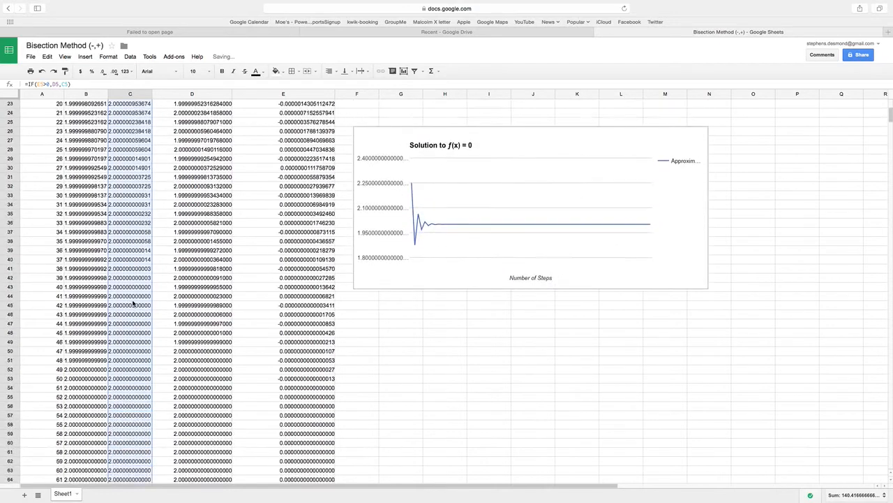
{"action": "scroll", "coordinate": [132, 303], "scroll_direction": "up", "scroll_amount": 2}
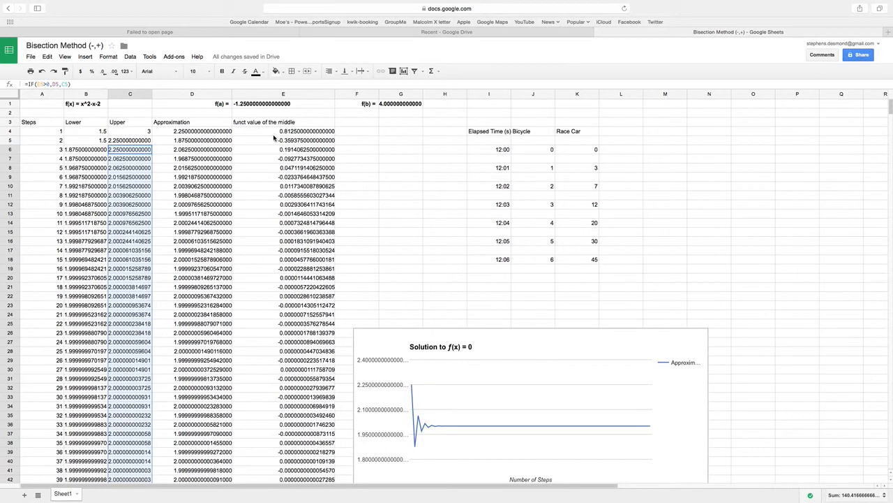
Step: Review the approximations and middle function values down the steps, along with the solution chart
{"action": "scroll", "coordinate": [274, 173], "scroll_direction": "down", "scroll_amount": 4}
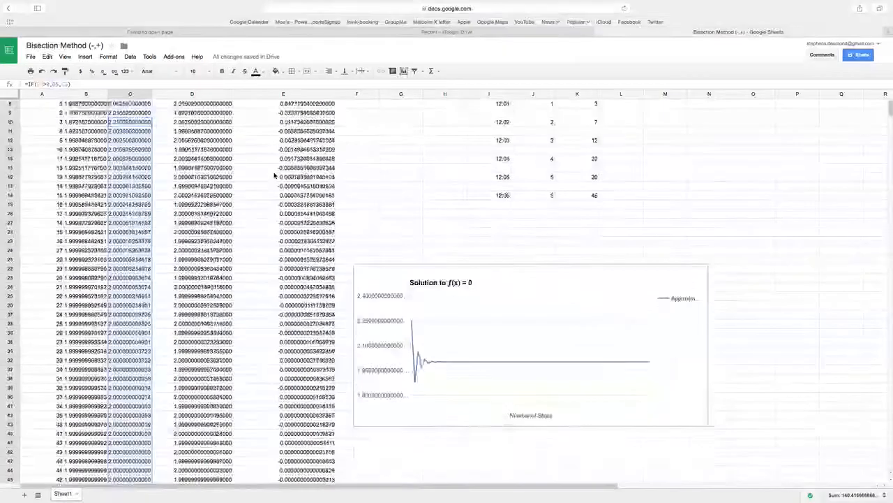
{"action": "scroll", "coordinate": [274, 176], "scroll_direction": "down", "scroll_amount": 3}
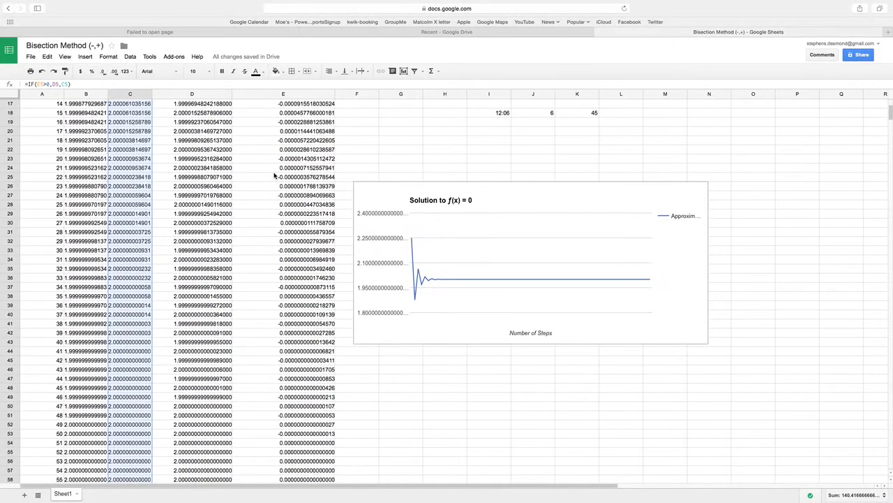
{"action": "scroll", "coordinate": [285, 196], "scroll_direction": "up", "scroll_amount": 6}
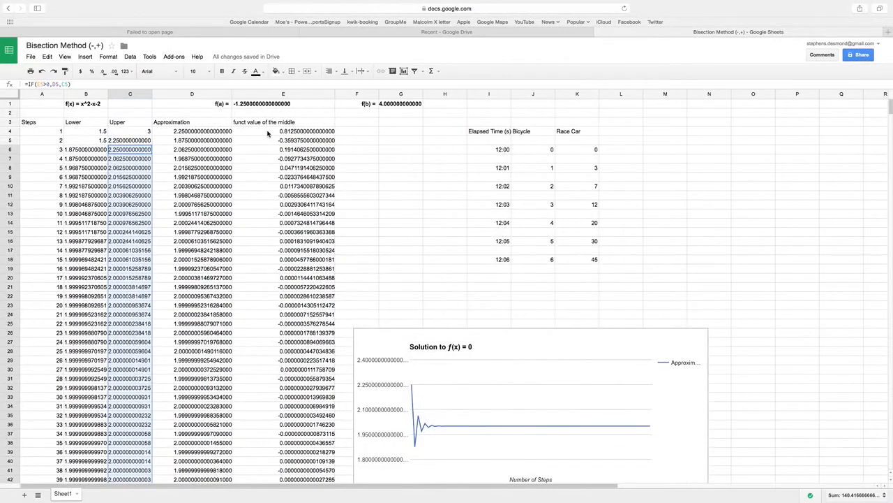
{"action": "scroll", "coordinate": [286, 265], "scroll_direction": "down", "scroll_amount": 1}
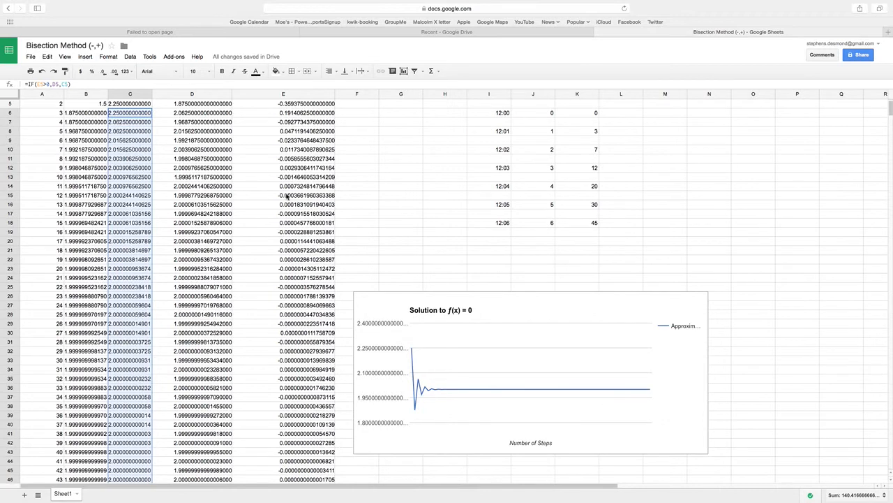
Step: Compare the middle function values for steps 1 through 4 and step 16, and examine how they progress down column E
{"action": "scroll", "coordinate": [288, 198], "scroll_direction": "up", "scroll_amount": 1}
{"action": "left_click", "coordinate": [282, 131]}
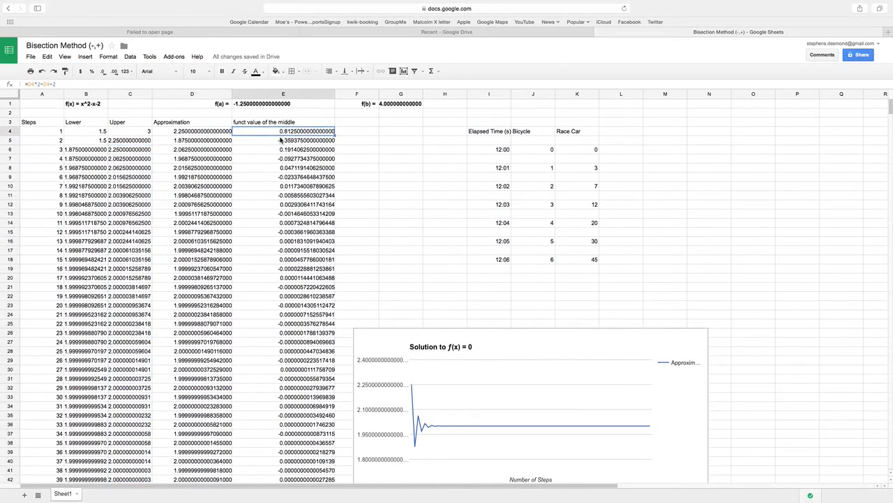
{"action": "left_click", "coordinate": [281, 141]}
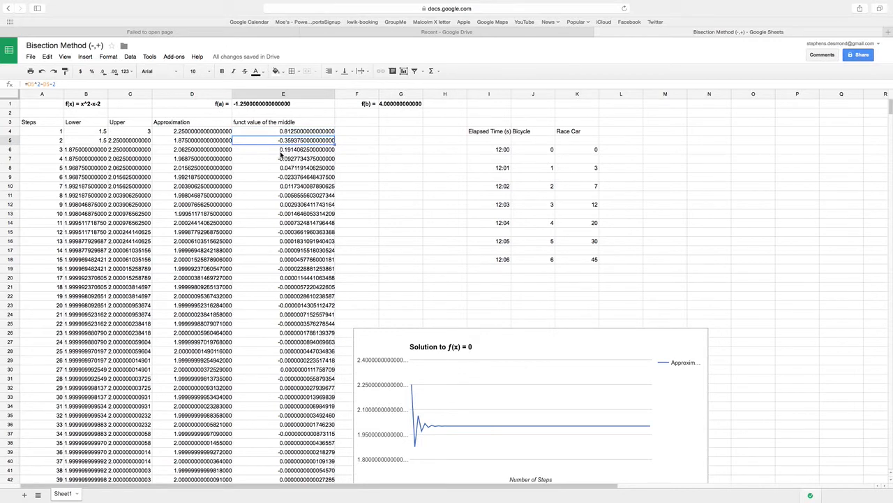
{"action": "left_click", "coordinate": [281, 150]}
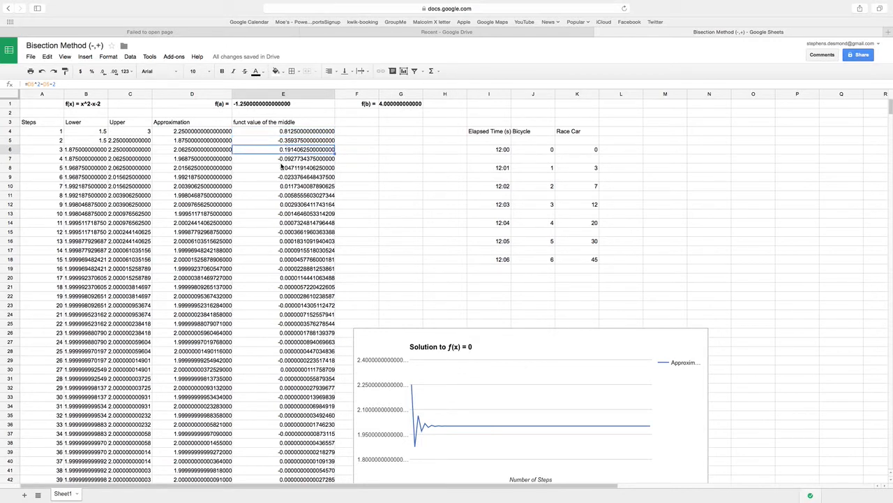
{"action": "left_click", "coordinate": [283, 161]}
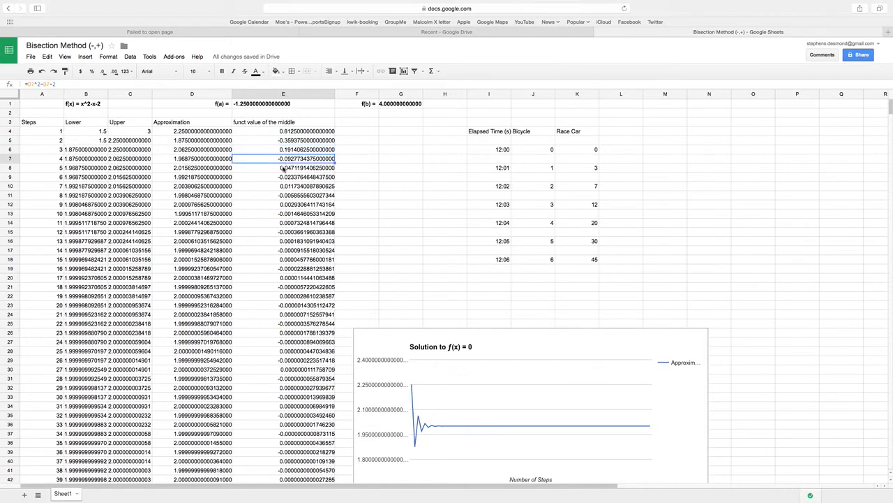
{"action": "left_click", "coordinate": [284, 271]}
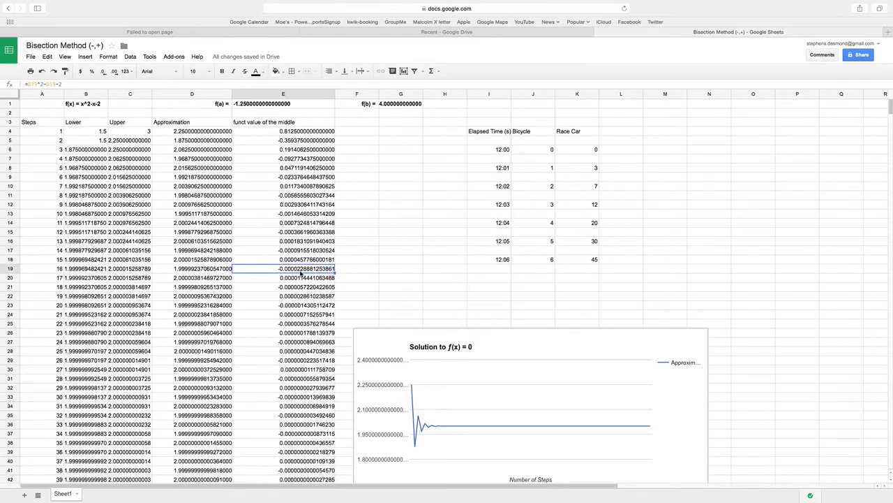
{"action": "scroll", "coordinate": [296, 276], "scroll_direction": "down", "scroll_amount": 3}
{"action": "scroll", "coordinate": [297, 279], "scroll_direction": "down", "scroll_amount": 3}
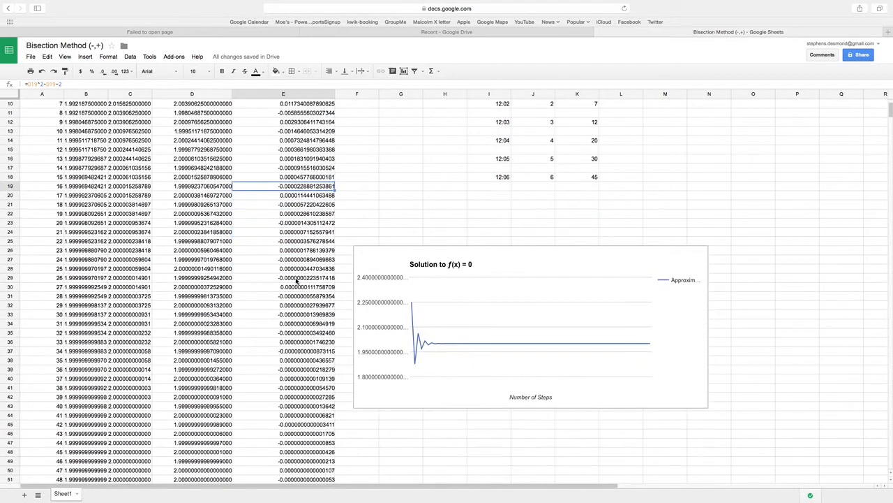
{"action": "scroll", "coordinate": [300, 342], "scroll_direction": "down", "scroll_amount": 3}
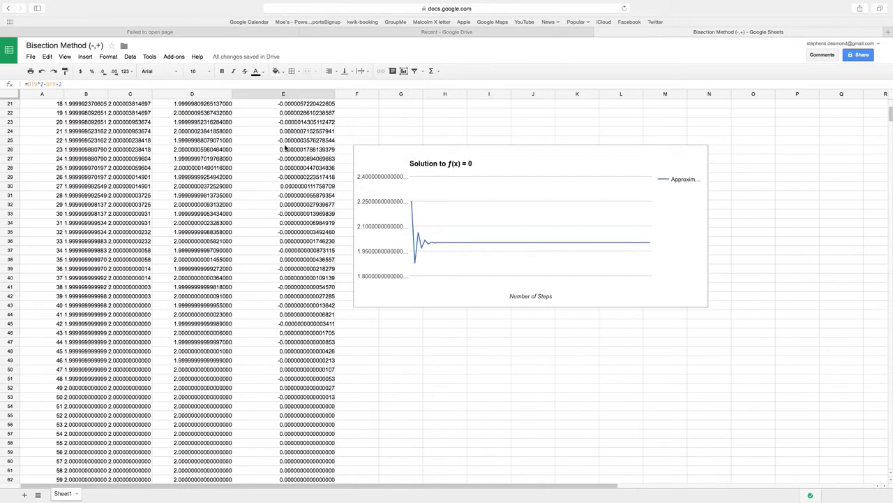
{"action": "scroll", "coordinate": [285, 145], "scroll_direction": "up", "scroll_amount": 7}
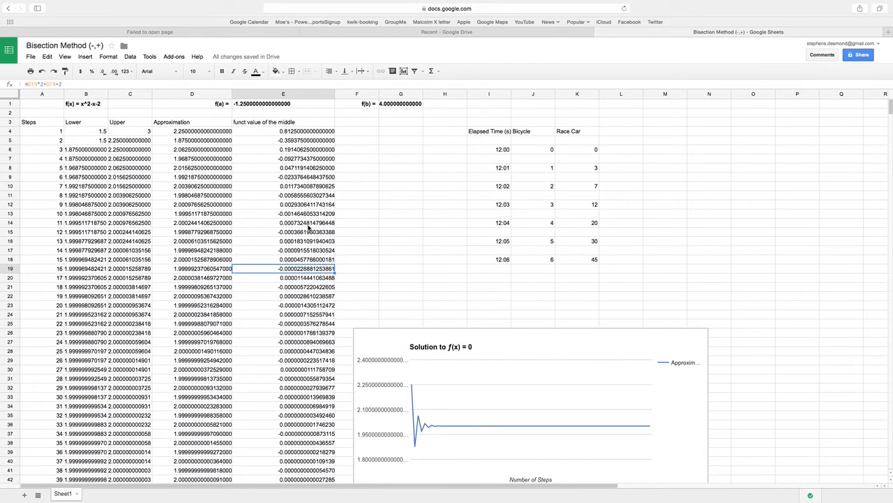
Step: Examine the step 17 middle function value and its approximation in D20, along with the approximations in the steps below
{"action": "scroll", "coordinate": [307, 229], "scroll_direction": "down", "scroll_amount": 2}
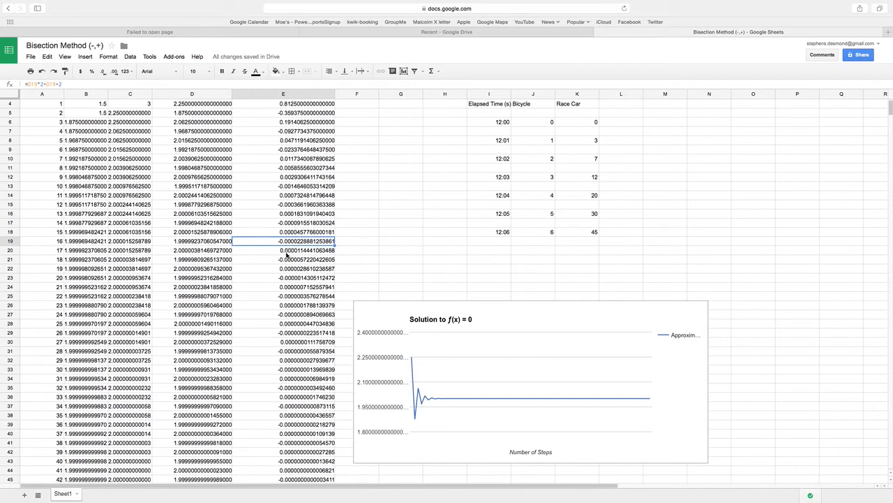
{"action": "left_click", "coordinate": [286, 253]}
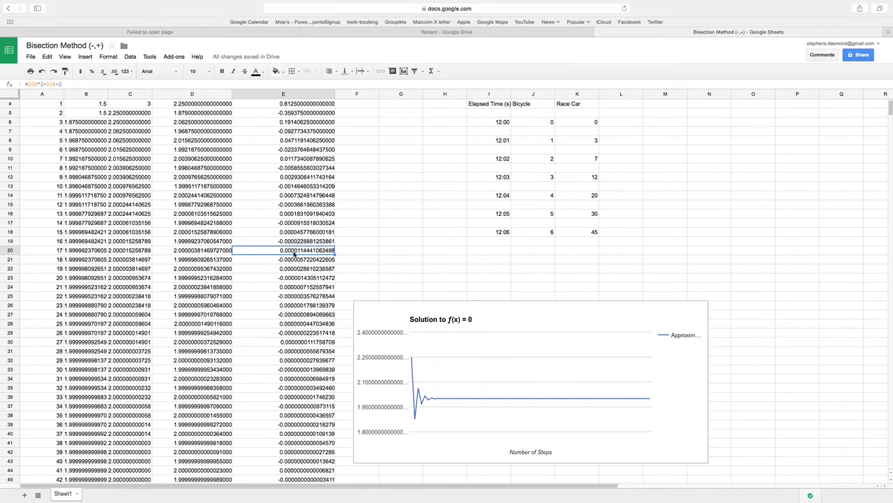
{"action": "left_click", "coordinate": [203, 253]}
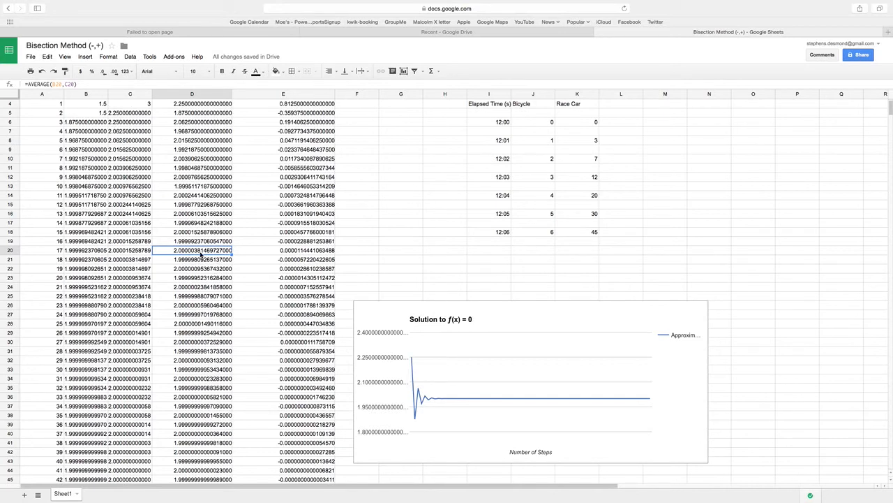
{"action": "scroll", "coordinate": [201, 256], "scroll_direction": "down", "scroll_amount": 5}
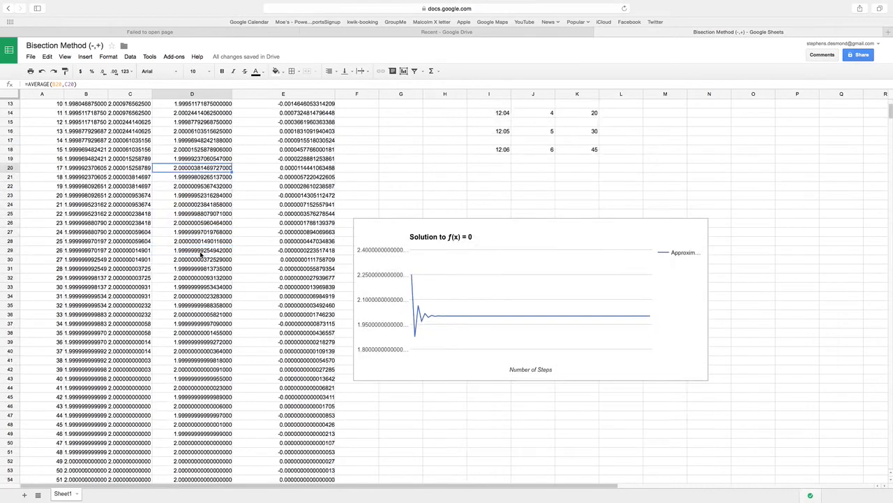
{"action": "scroll", "coordinate": [206, 405], "scroll_direction": "down", "scroll_amount": 7}
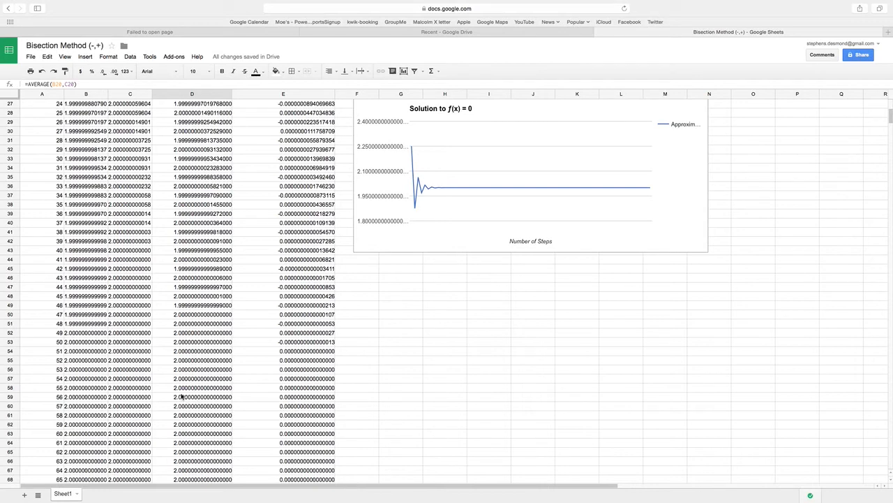
{"action": "scroll", "coordinate": [206, 286], "scroll_direction": "up", "scroll_amount": 3}
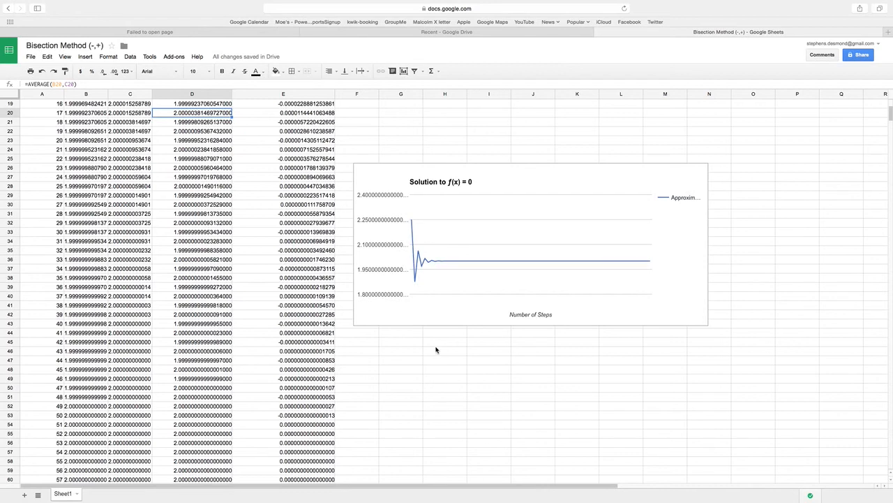
{"action": "scroll", "coordinate": [435, 350], "scroll_direction": "up", "scroll_amount": 5}
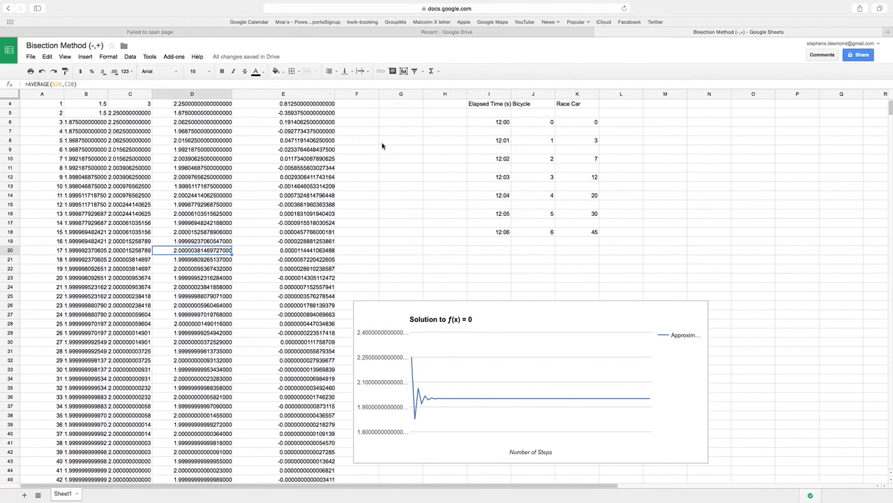
{"action": "scroll", "coordinate": [410, 158], "scroll_direction": "up", "scroll_amount": 1}
{"action": "scroll", "coordinate": [410, 158], "scroll_direction": "up", "scroll_amount": 1}
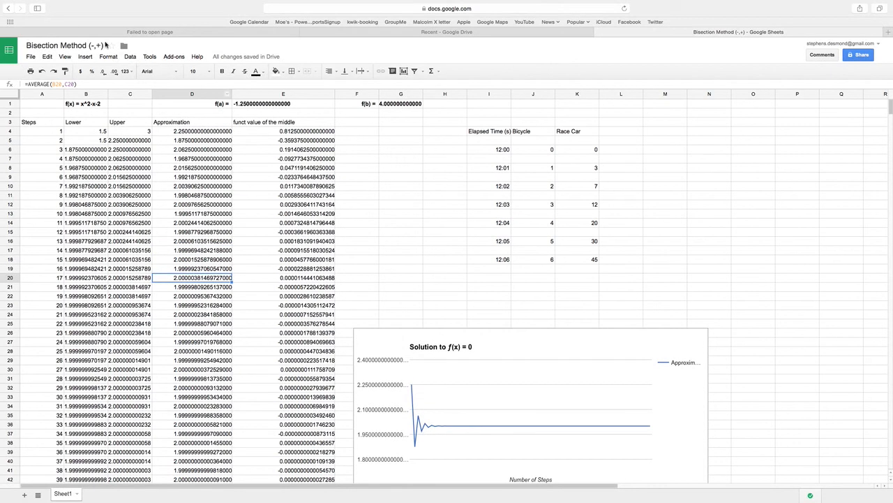
Step: Take the spreadsheet's browser window out of full screen and switch to QuickTime Player
{"action": "mouse_move", "coordinate": [43, 4]}
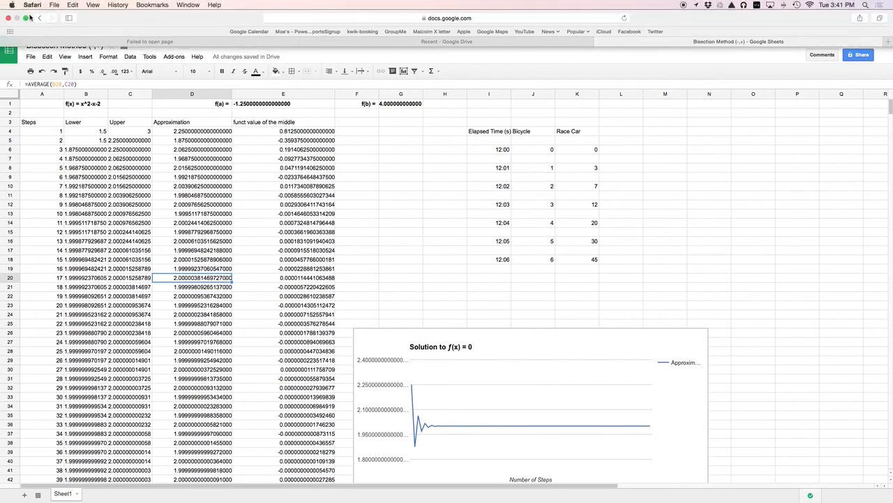
{"action": "left_click", "coordinate": [26, 19]}
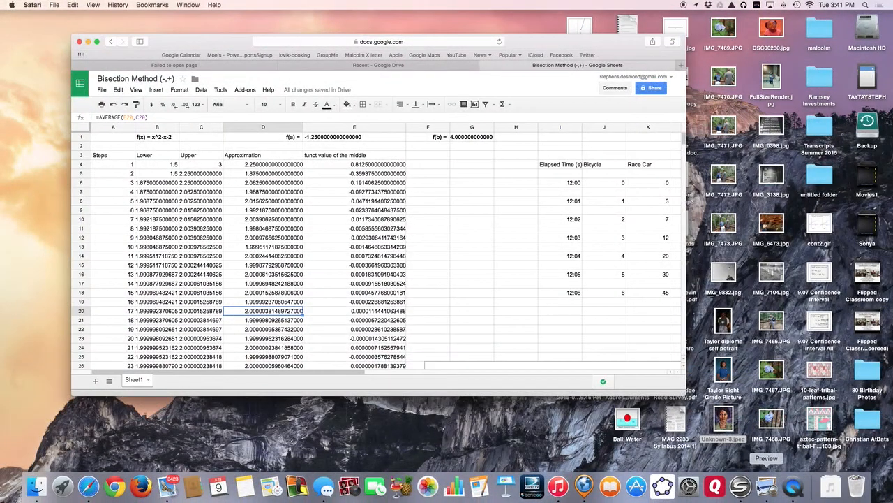
{"action": "left_click", "coordinate": [789, 490]}
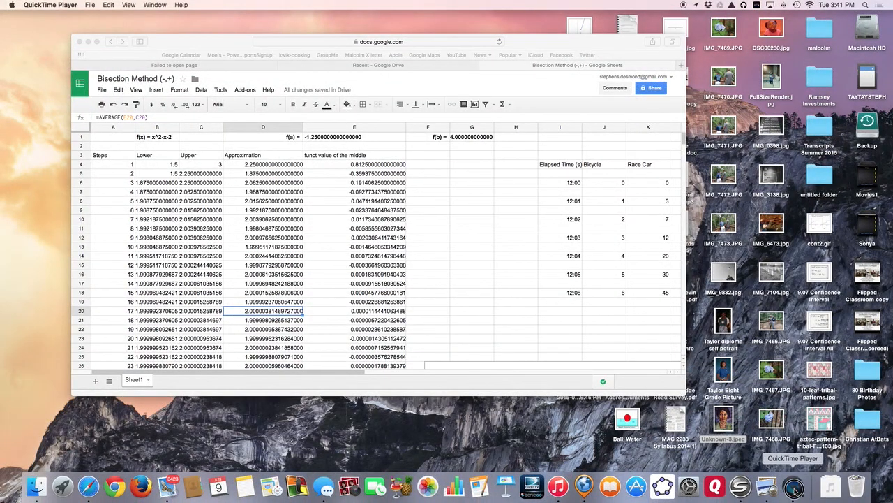